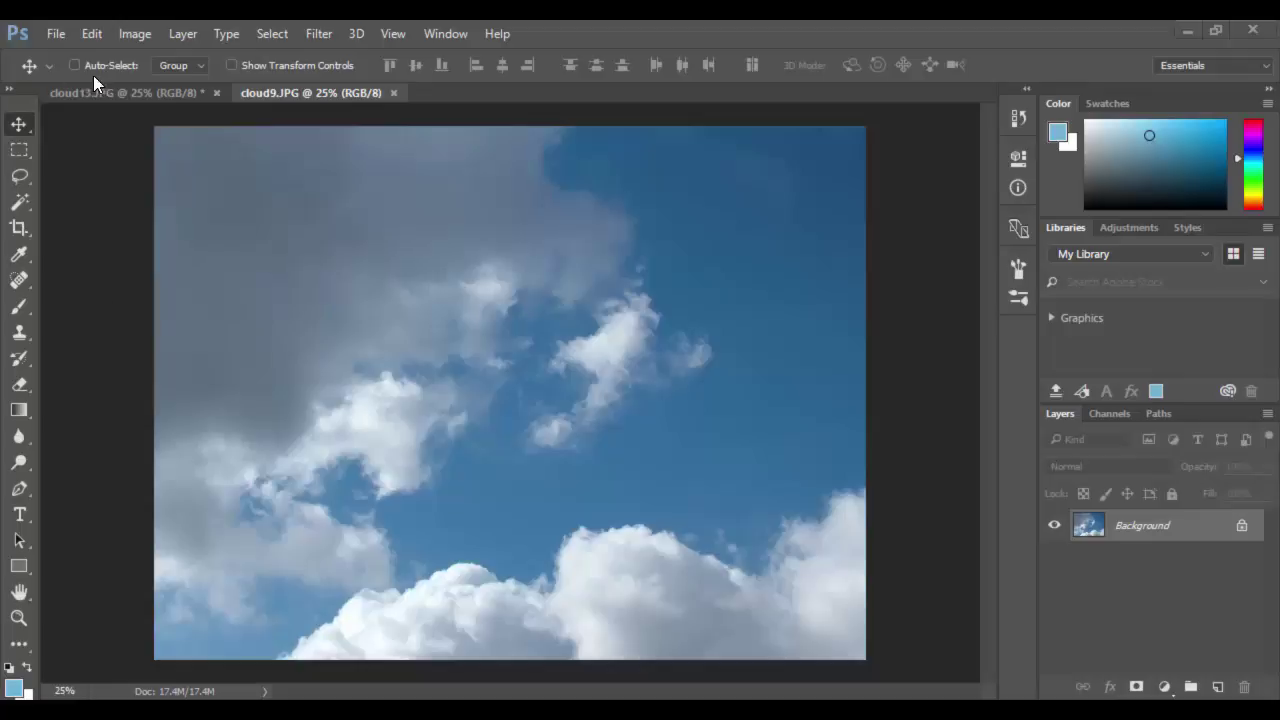
Step: Compare the cloud13.JPG and cloud9.JPG sky photos, ending with cloud9.JPG as the active document
{"action": "left_click", "coordinate": [96, 86]}
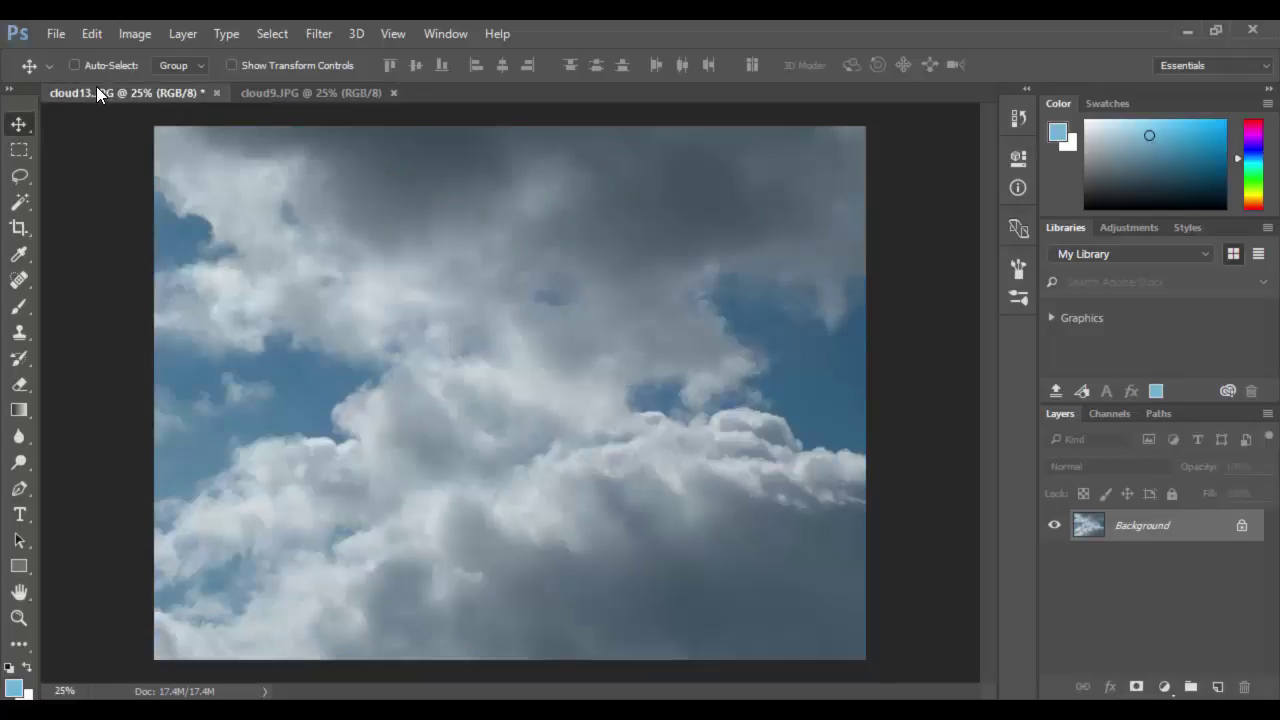
{"action": "left_click", "coordinate": [348, 90]}
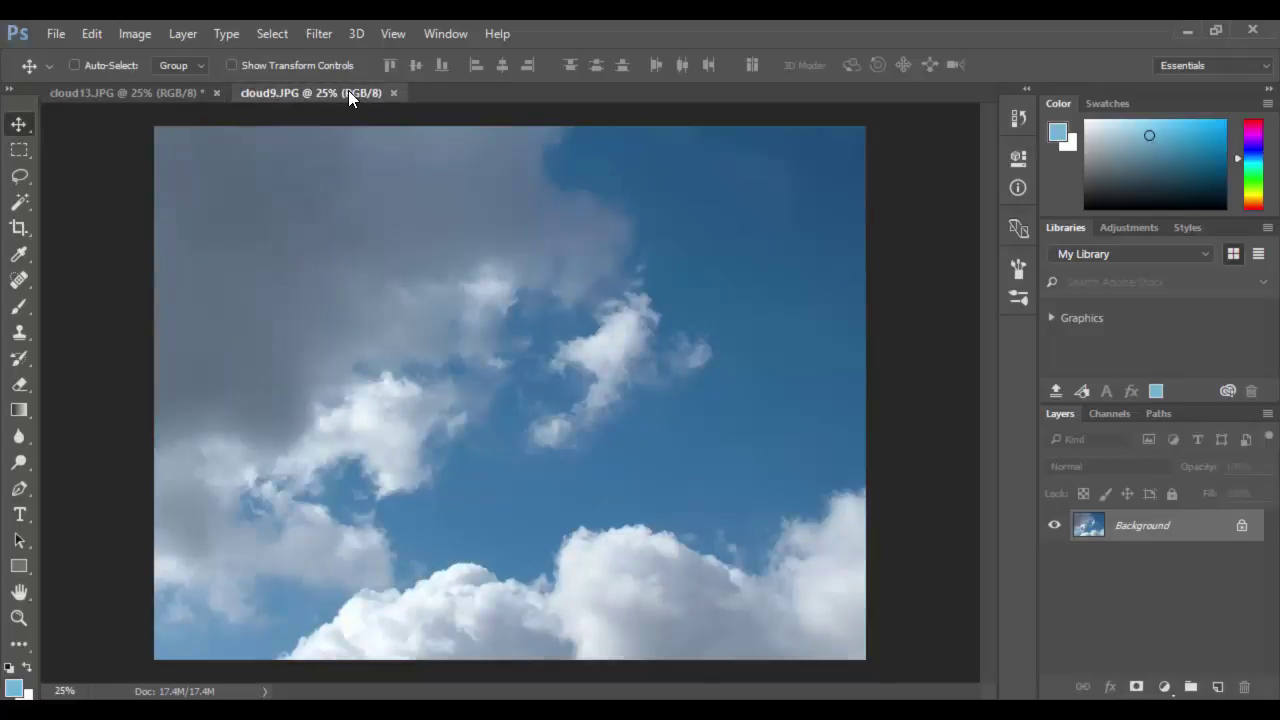
{"action": "left_click", "coordinate": [165, 93]}
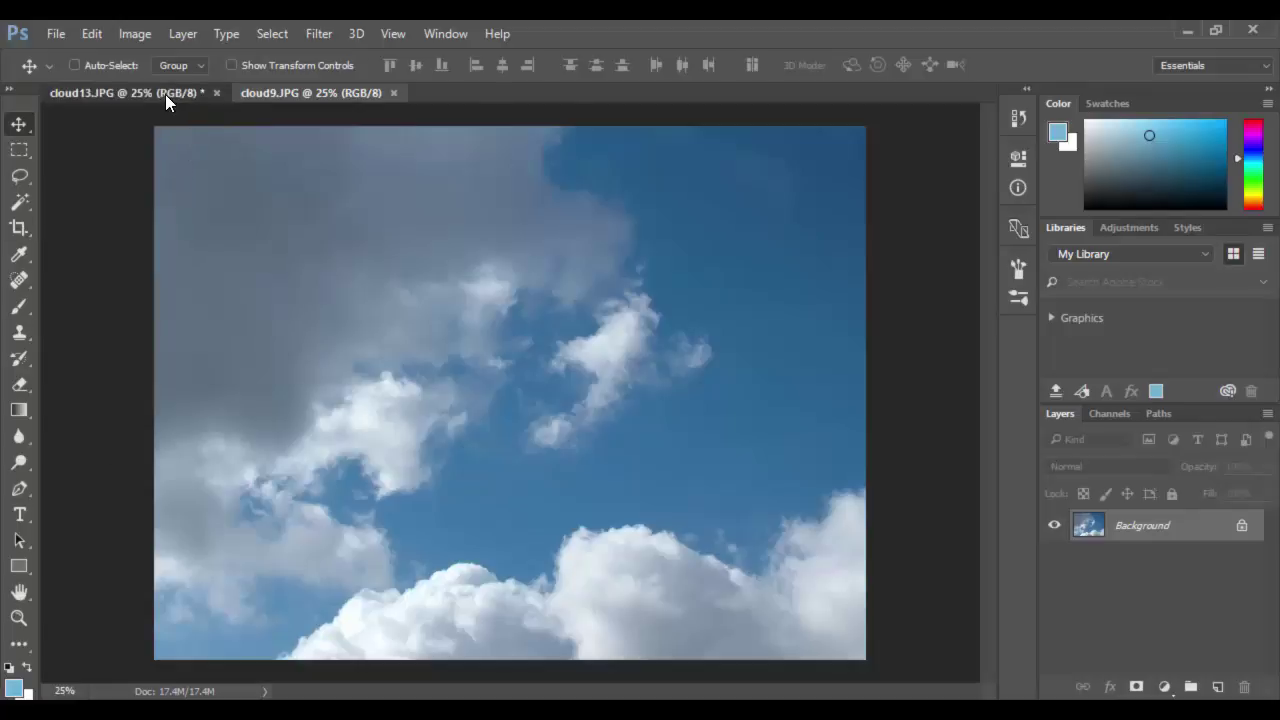
{"action": "left_click", "coordinate": [340, 96]}
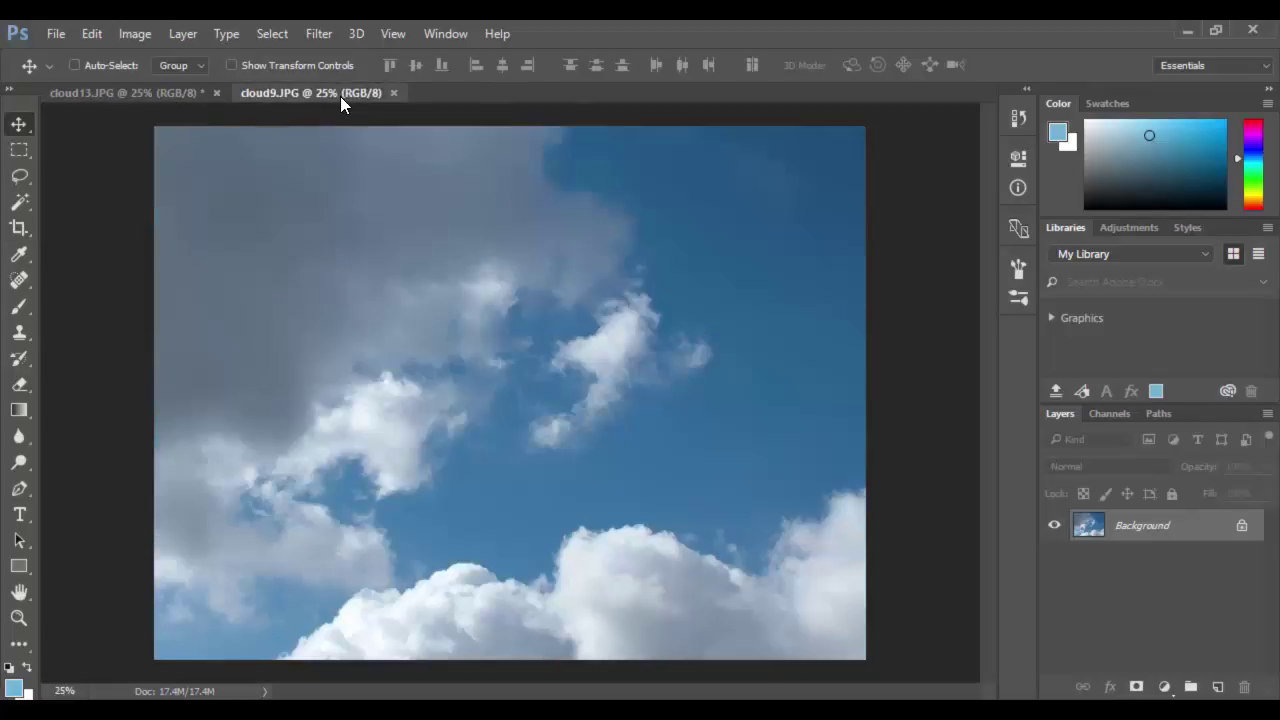
{"action": "left_click", "coordinate": [150, 92]}
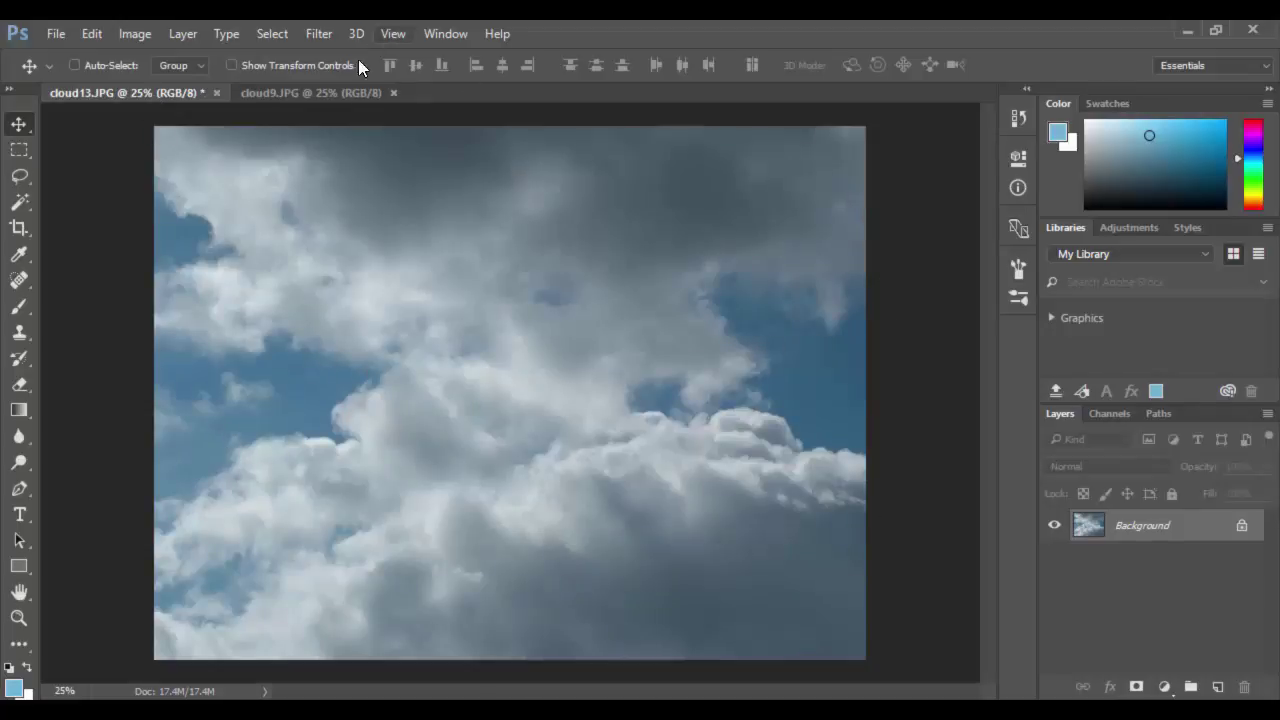
{"action": "left_click", "coordinate": [327, 92]}
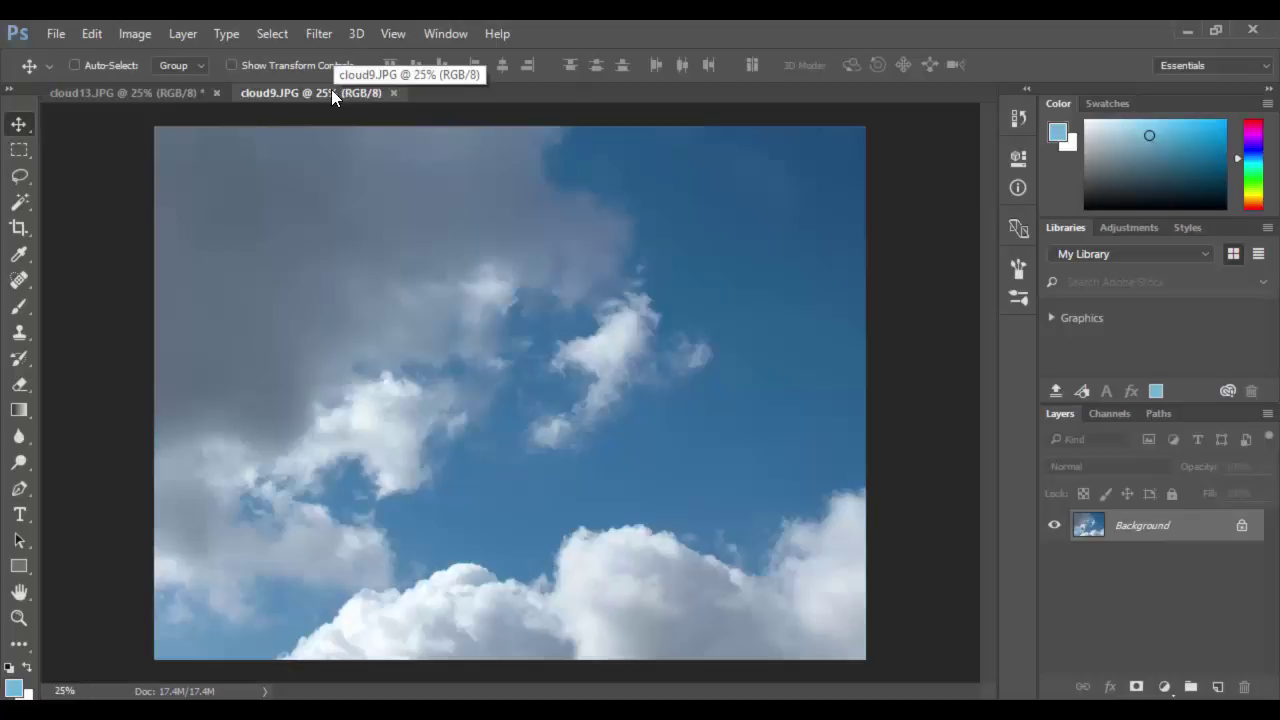
Step: Start a Color Range selection on cloud9.JPG and compare its Image and Selection previews
{"action": "left_click", "coordinate": [272, 34]}
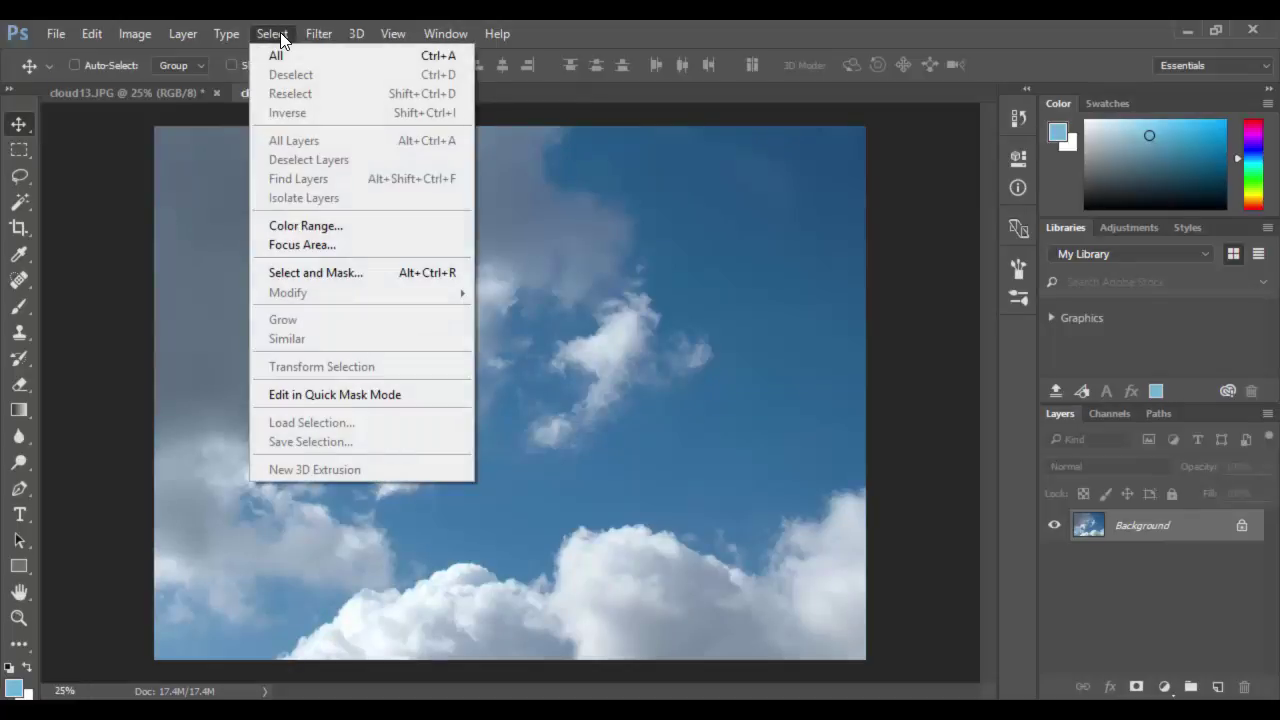
{"action": "left_click", "coordinate": [305, 224]}
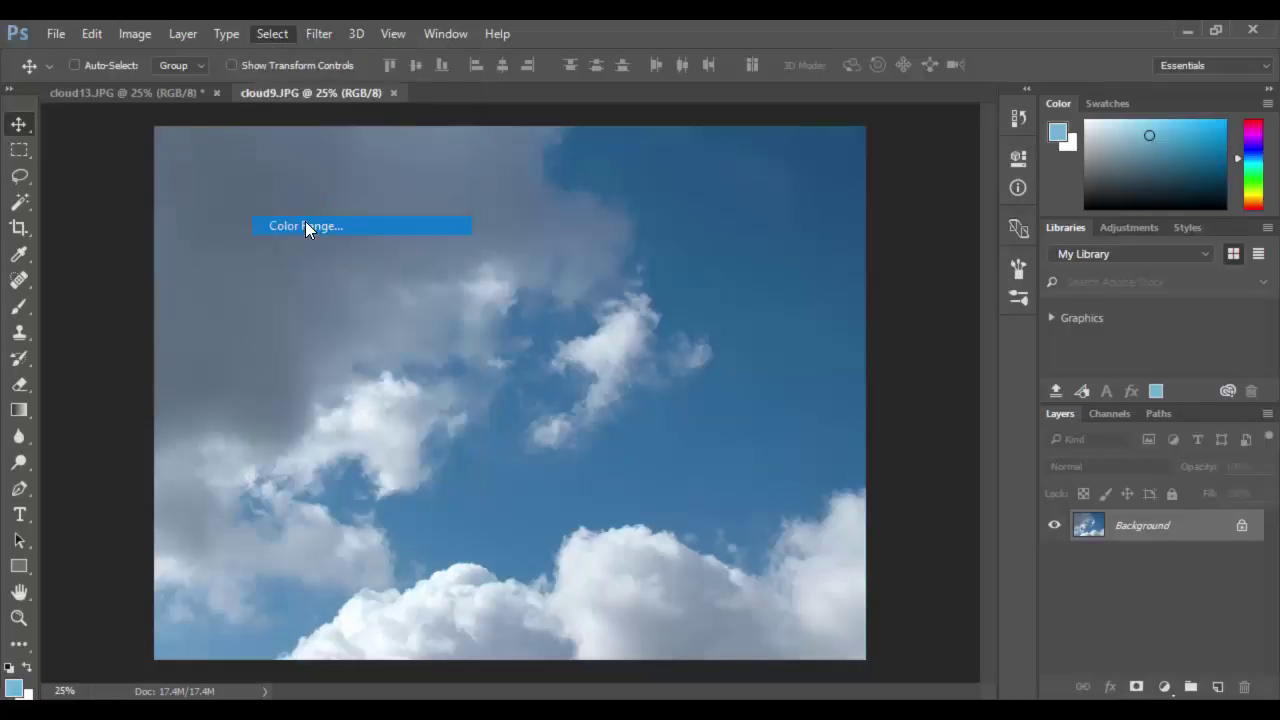
{"action": "left_click_drag", "start_coordinate": [924, 186], "coordinate": [731, 155]}
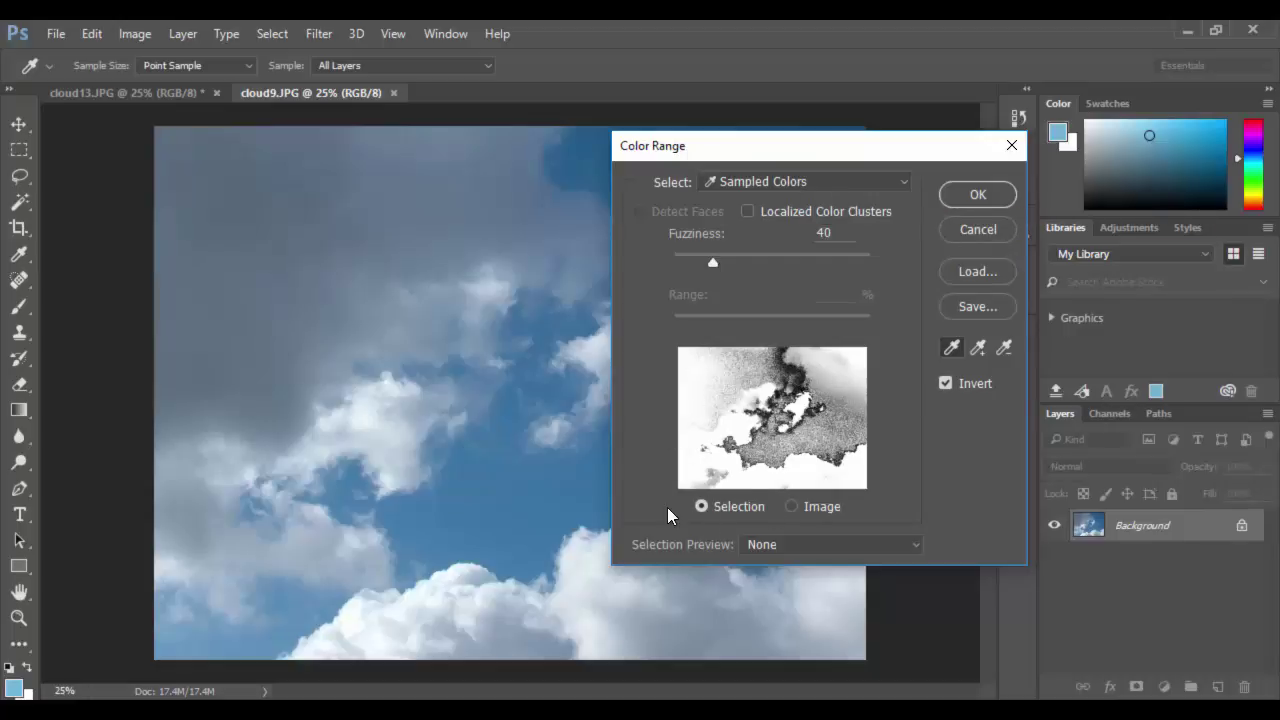
{"action": "left_click", "coordinate": [792, 507]}
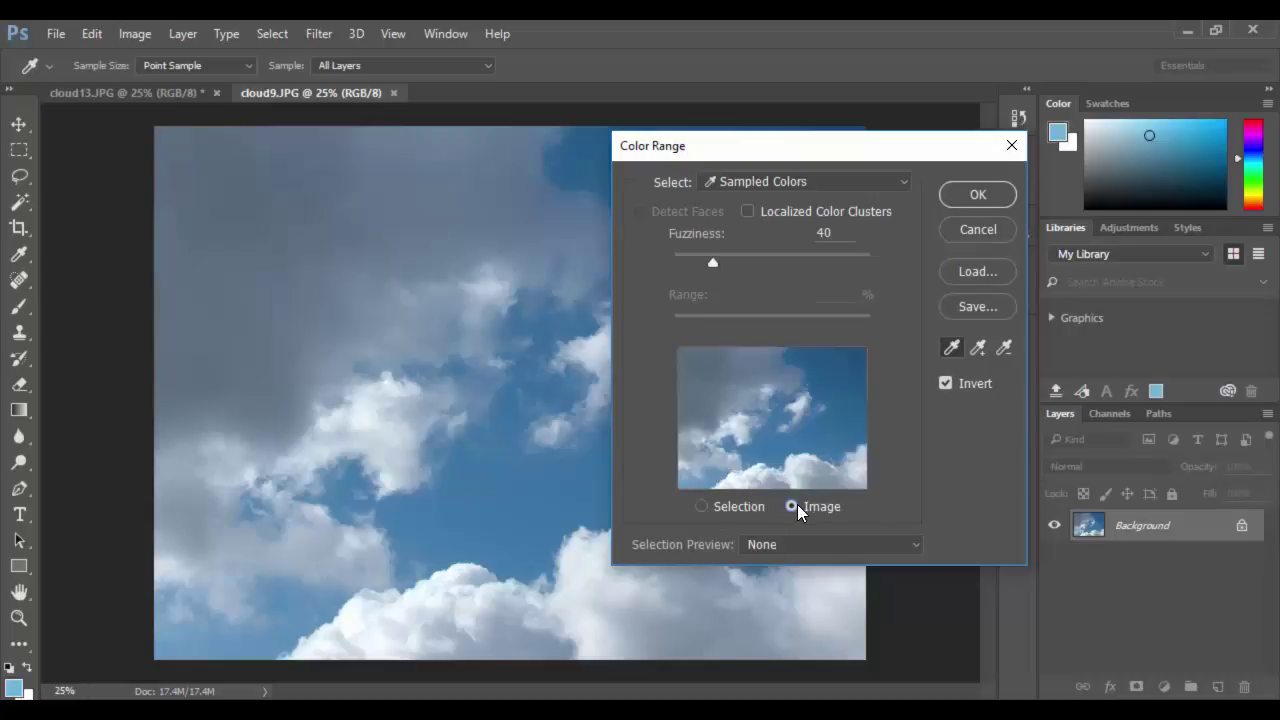
{"action": "left_click", "coordinate": [701, 507]}
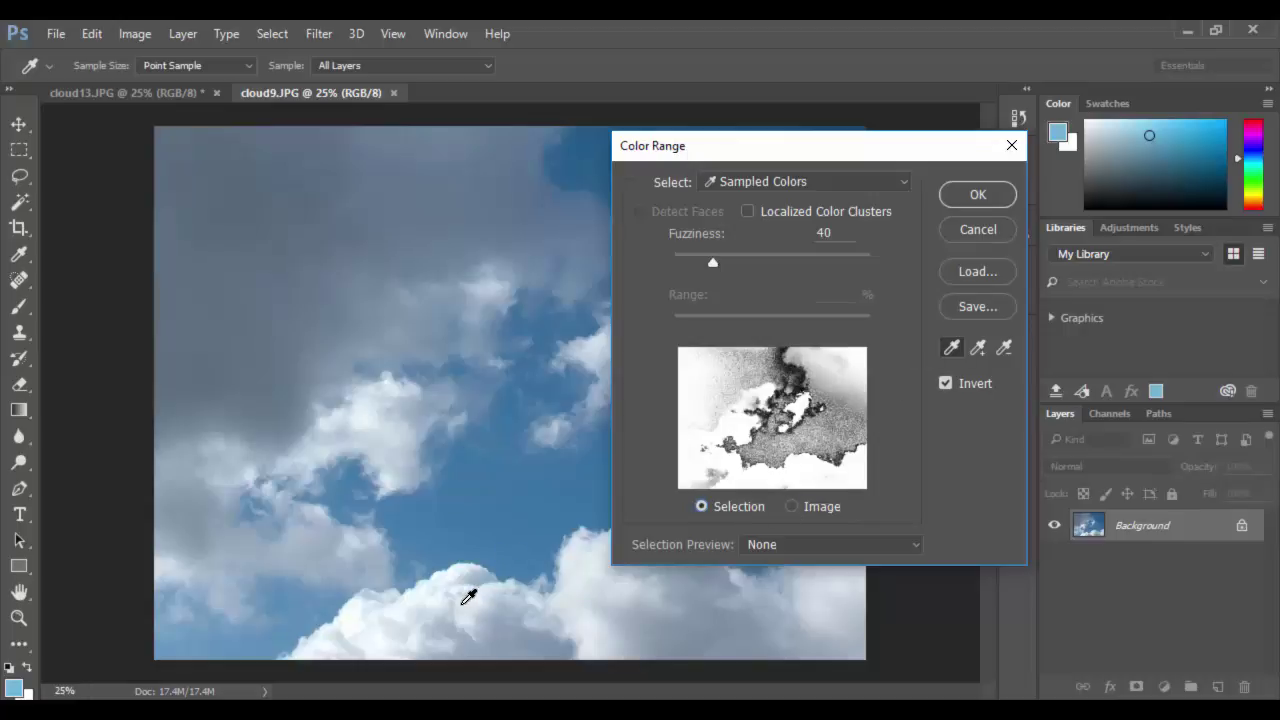
Step: Sample the bright white cloud and two spots in the dark grey cloud individually, checking the Selection and Image previews
{"action": "left_click", "coordinate": [467, 596]}
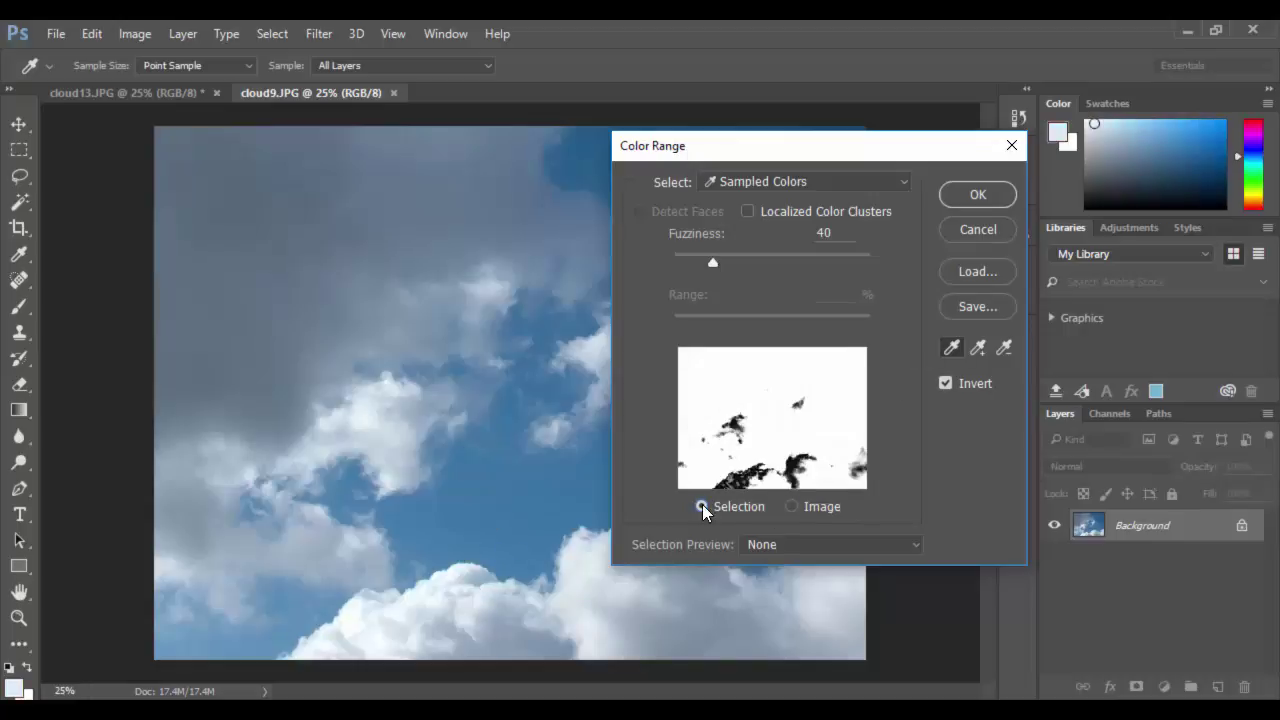
{"action": "left_click", "coordinate": [791, 507]}
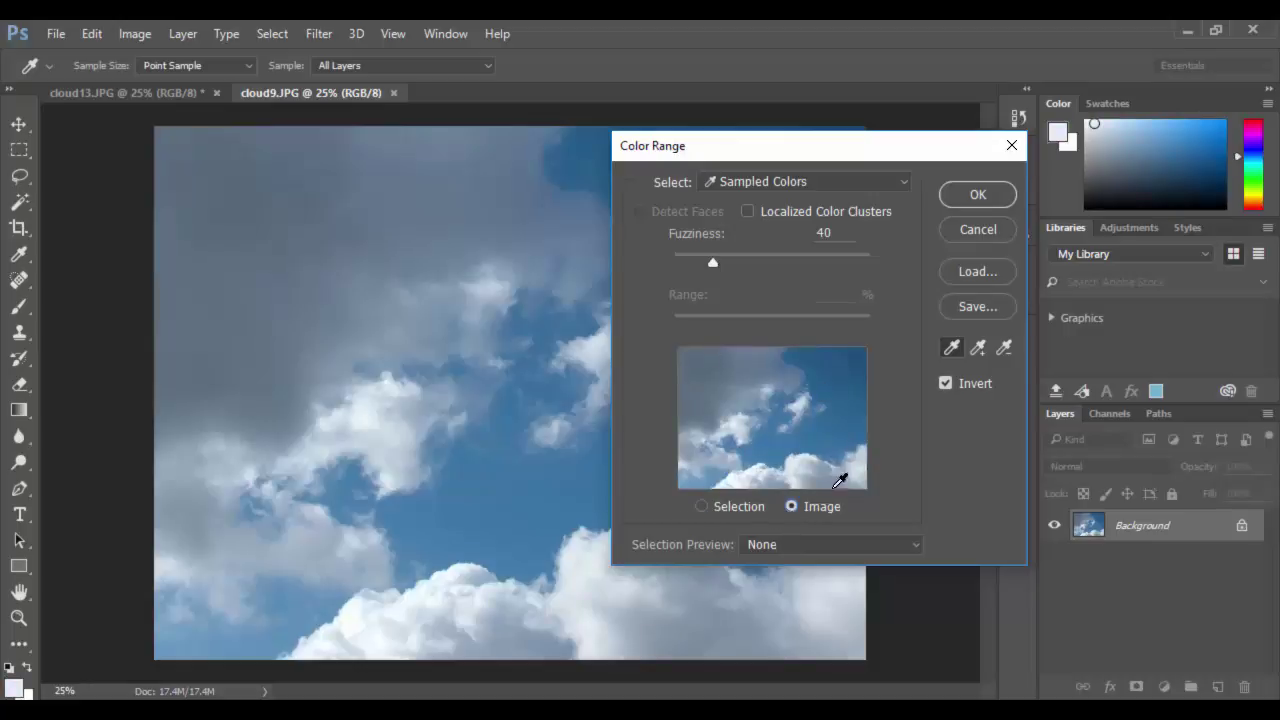
{"action": "left_click", "coordinate": [702, 507]}
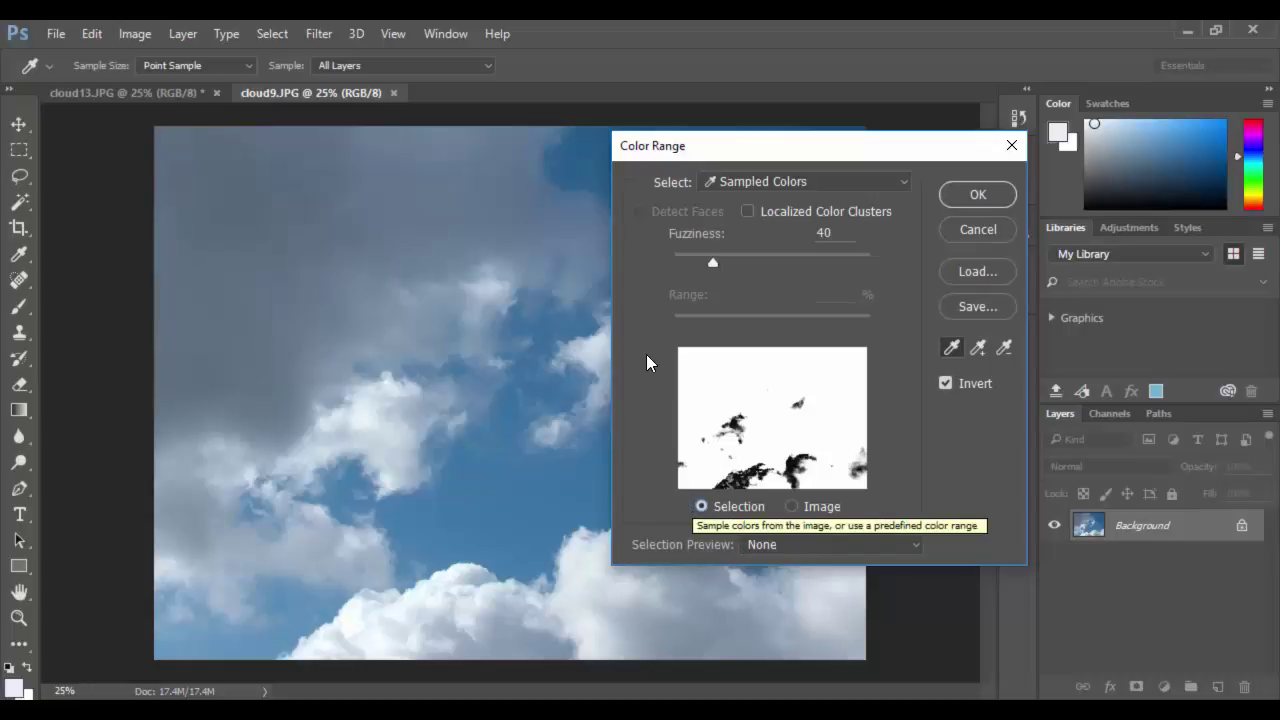
{"action": "left_click", "coordinate": [283, 347]}
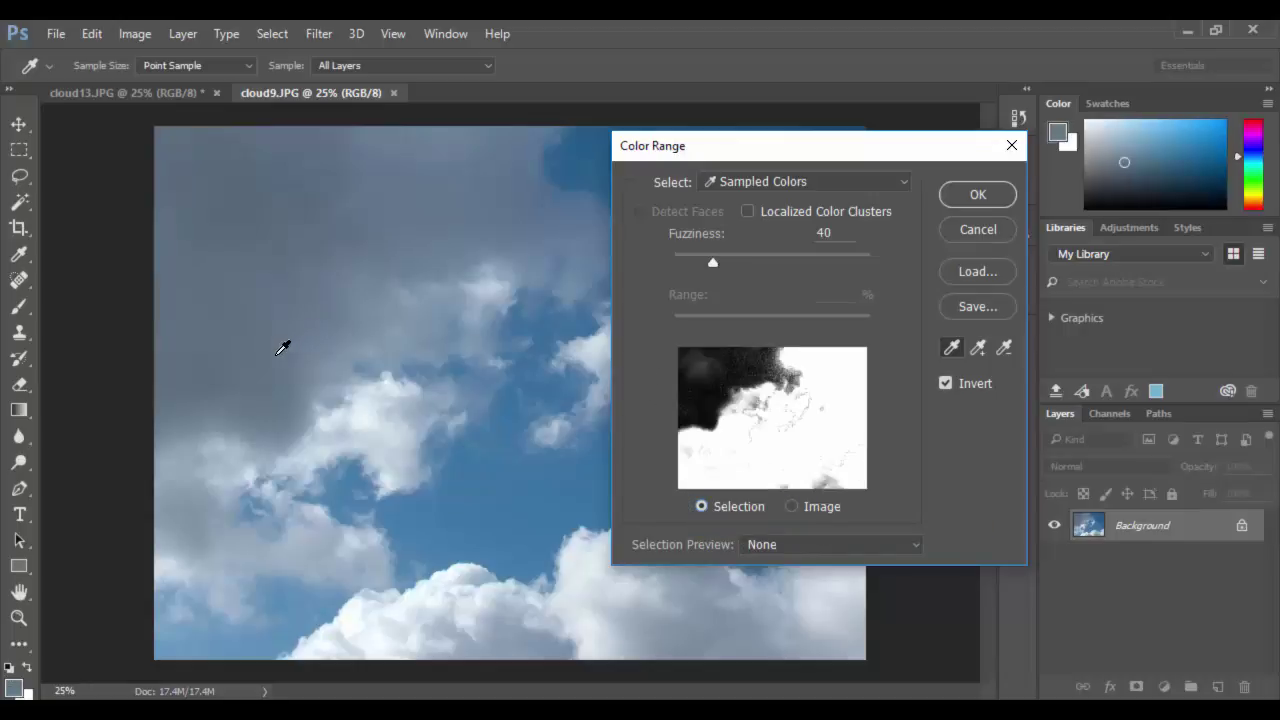
{"action": "left_click", "coordinate": [301, 209]}
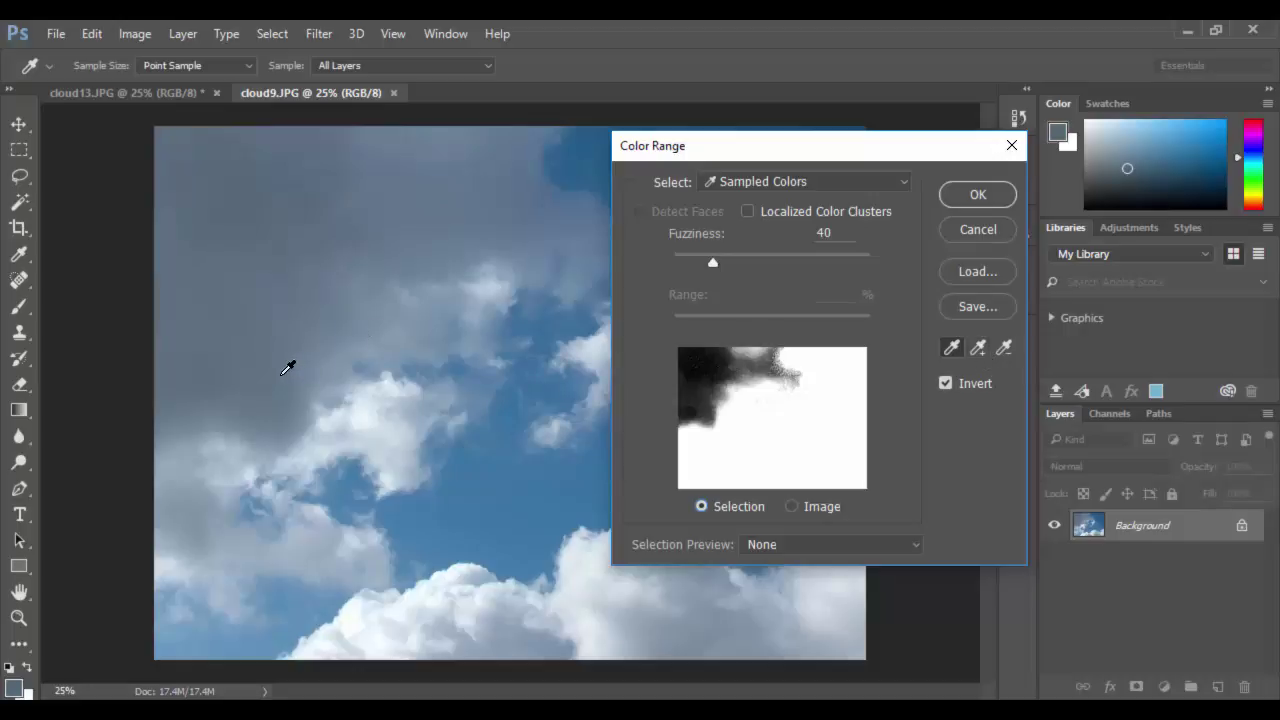
Step: Sample the dark grey cloud and add the lower-left grey cloud and the white clouds along the photo's lower edge to the range
{"action": "left_click", "coordinate": [231, 357]}
{"action": "left_click", "coordinate": [208, 527], "text": "shift"}
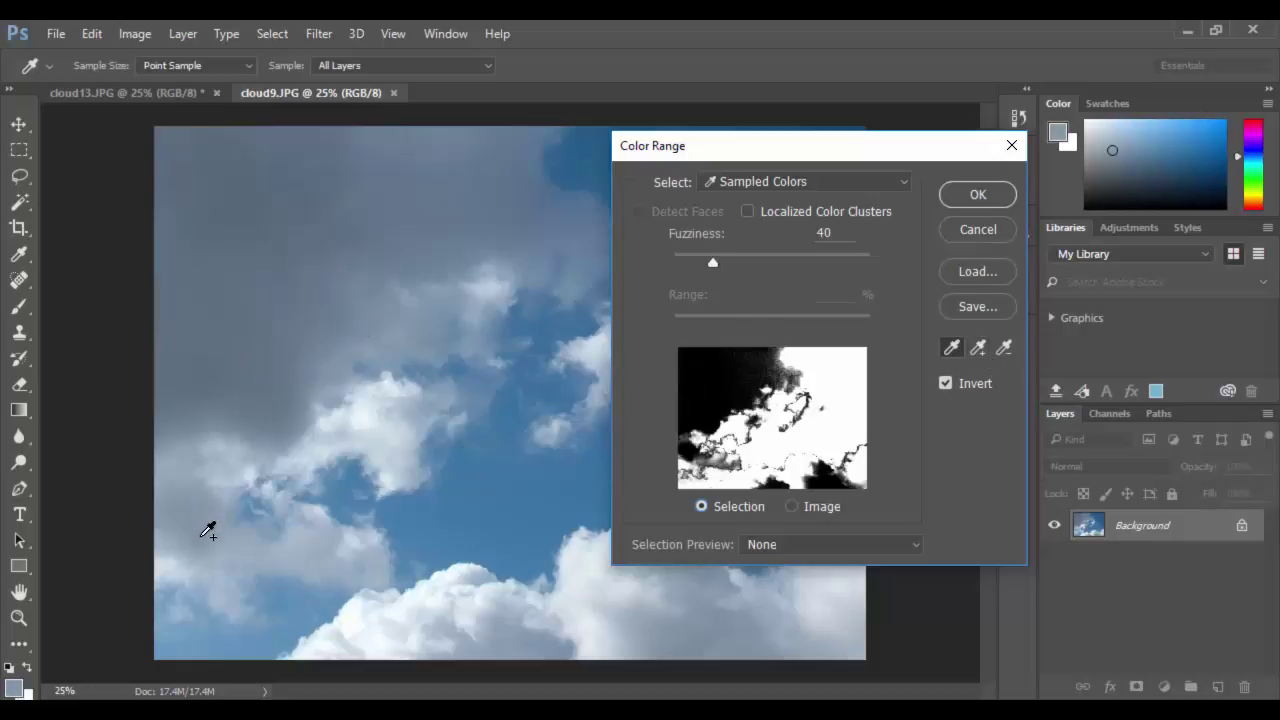
{"action": "left_click", "coordinate": [380, 626], "text": "shift"}
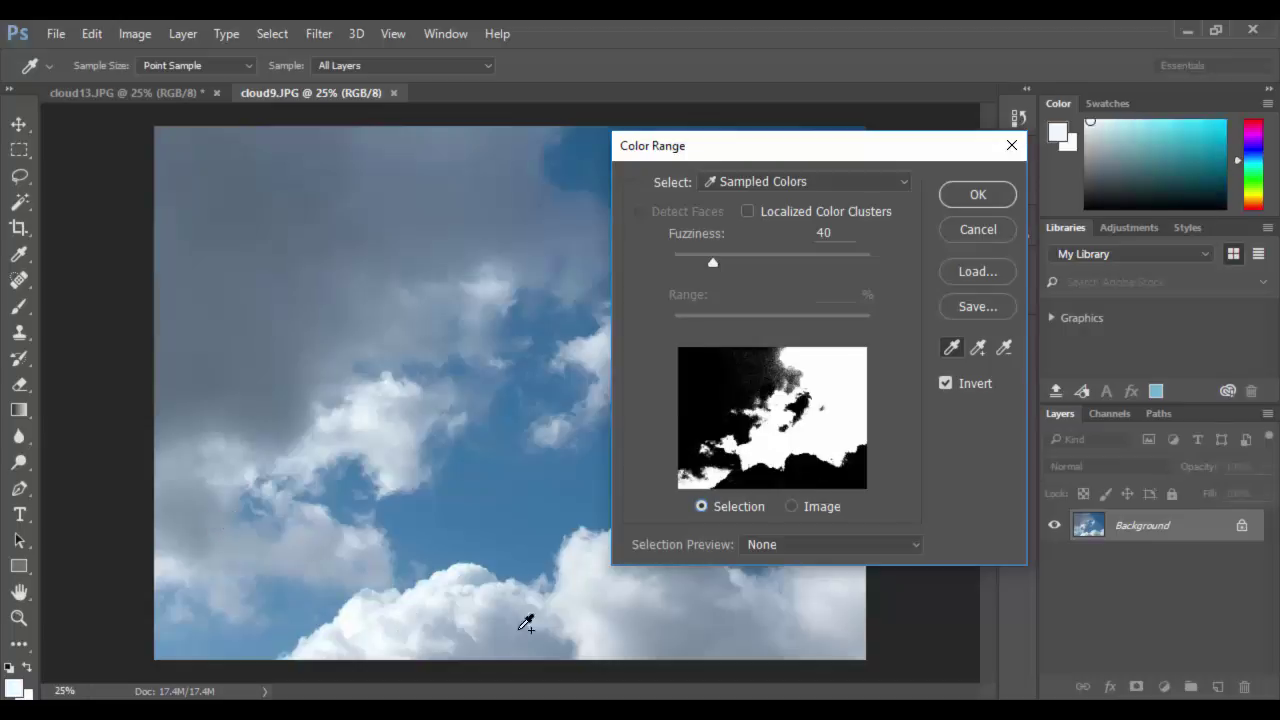
{"action": "left_click", "coordinate": [808, 617], "text": "shift"}
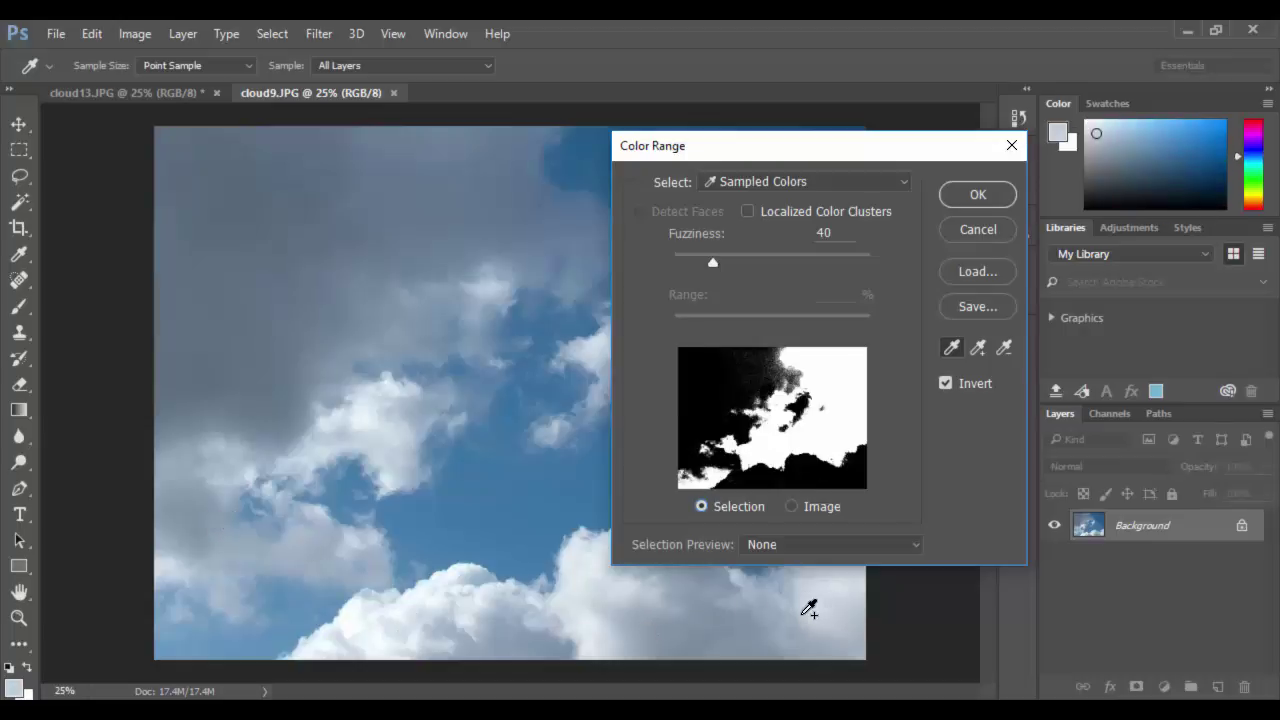
{"action": "left_click_drag", "start_coordinate": [636, 155], "coordinate": [733, 149]}
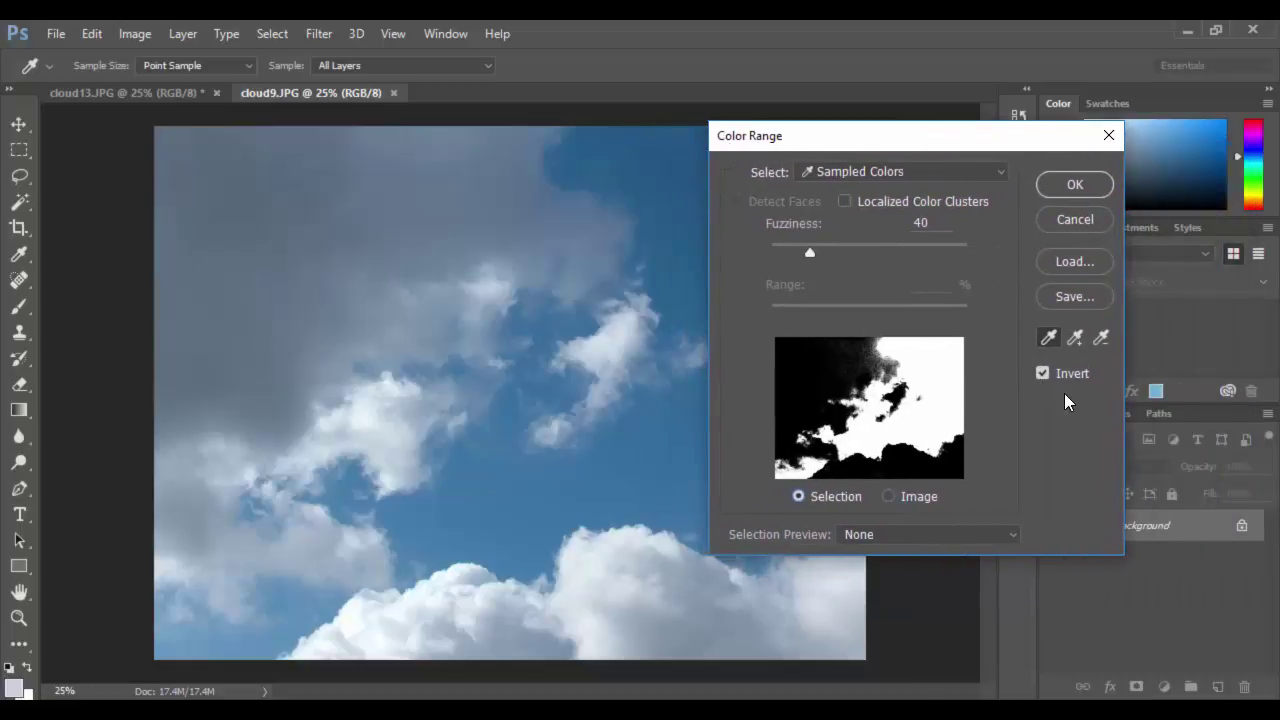
Step: Turn off Invert, sample the blue sky in the middle of the photo, and try extending the sampled range across the upper sky
{"action": "left_click", "coordinate": [1043, 374]}
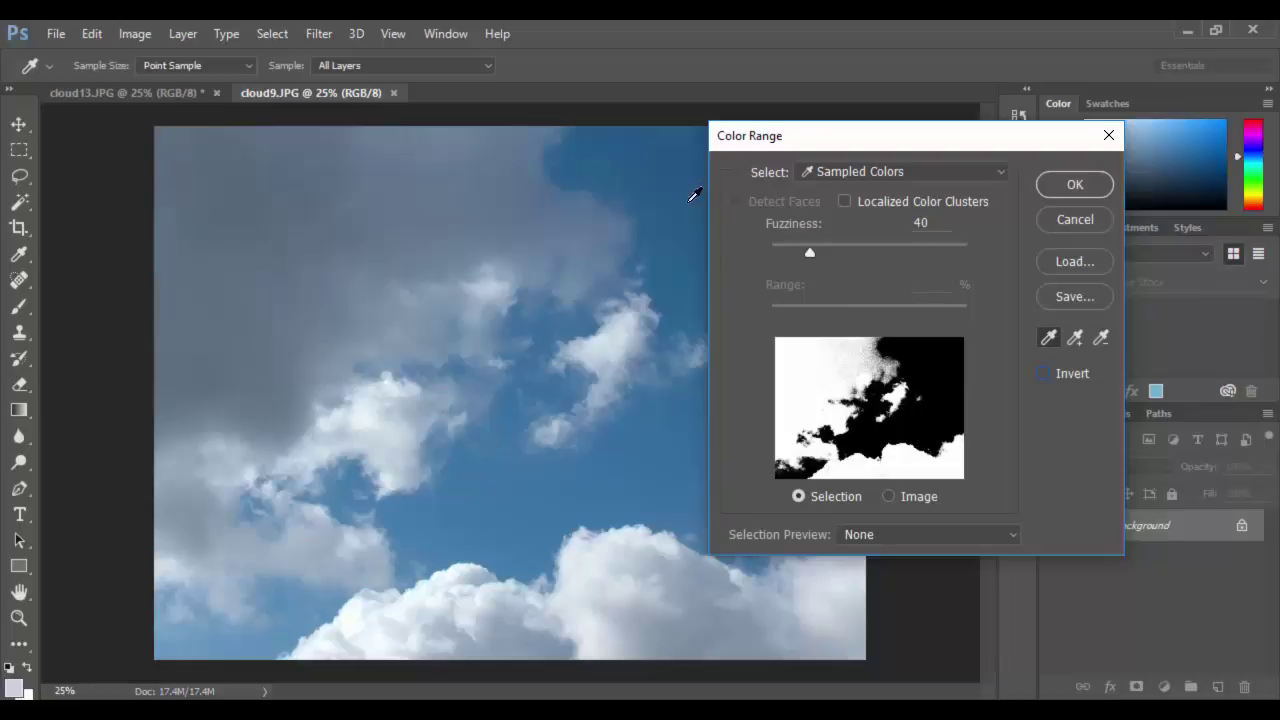
{"action": "left_click", "coordinate": [570, 478]}
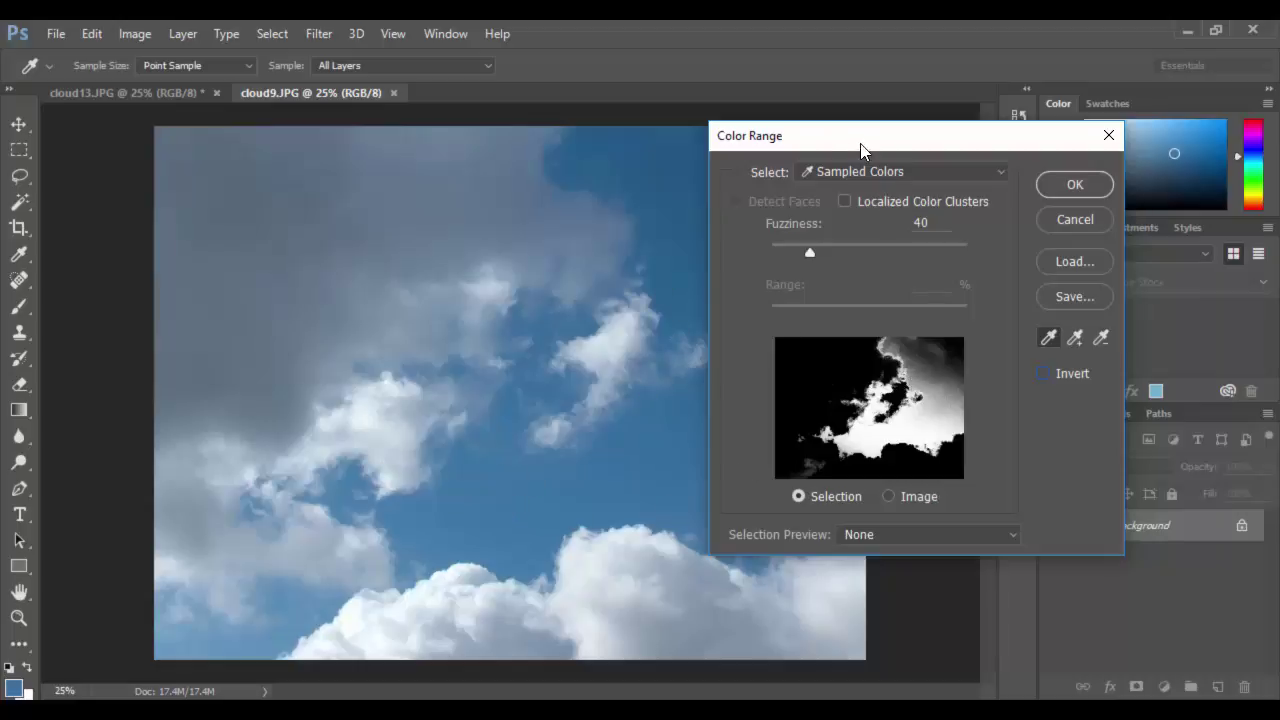
{"action": "left_click_drag", "start_coordinate": [860, 140], "coordinate": [1009, 147]}
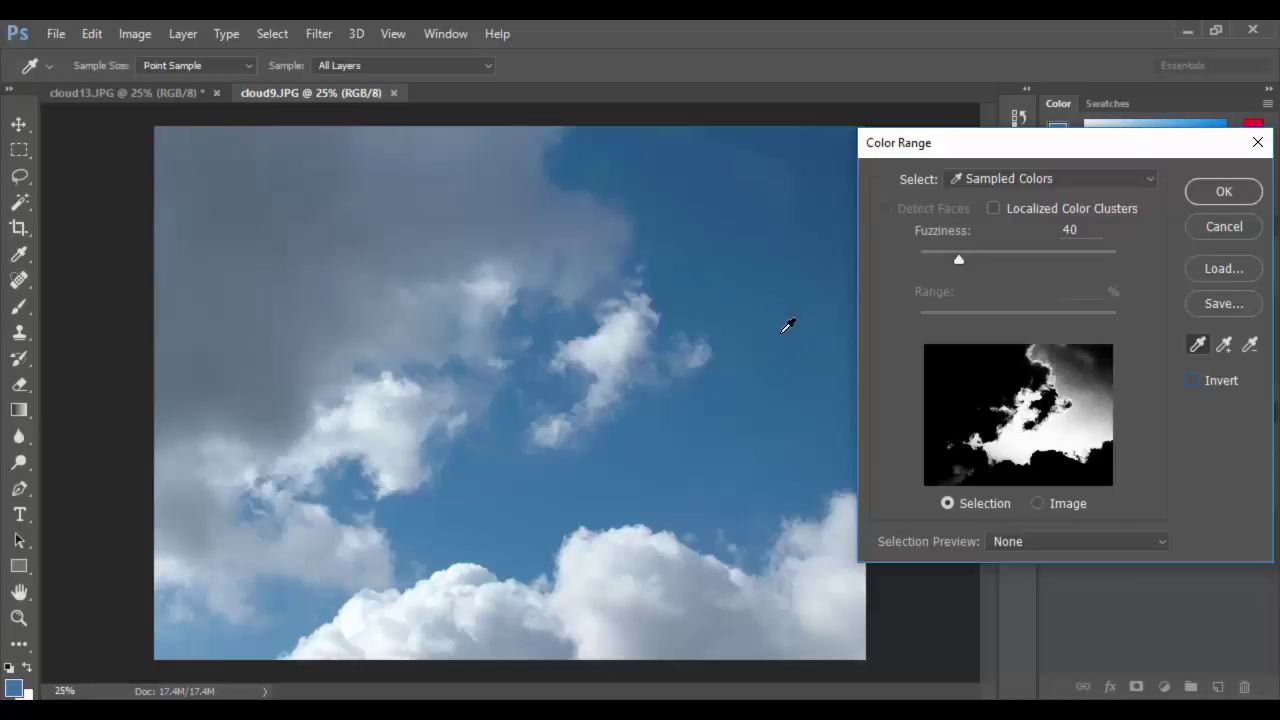
{"action": "left_click_drag", "start_coordinate": [788, 334], "coordinate": [792, 107]}
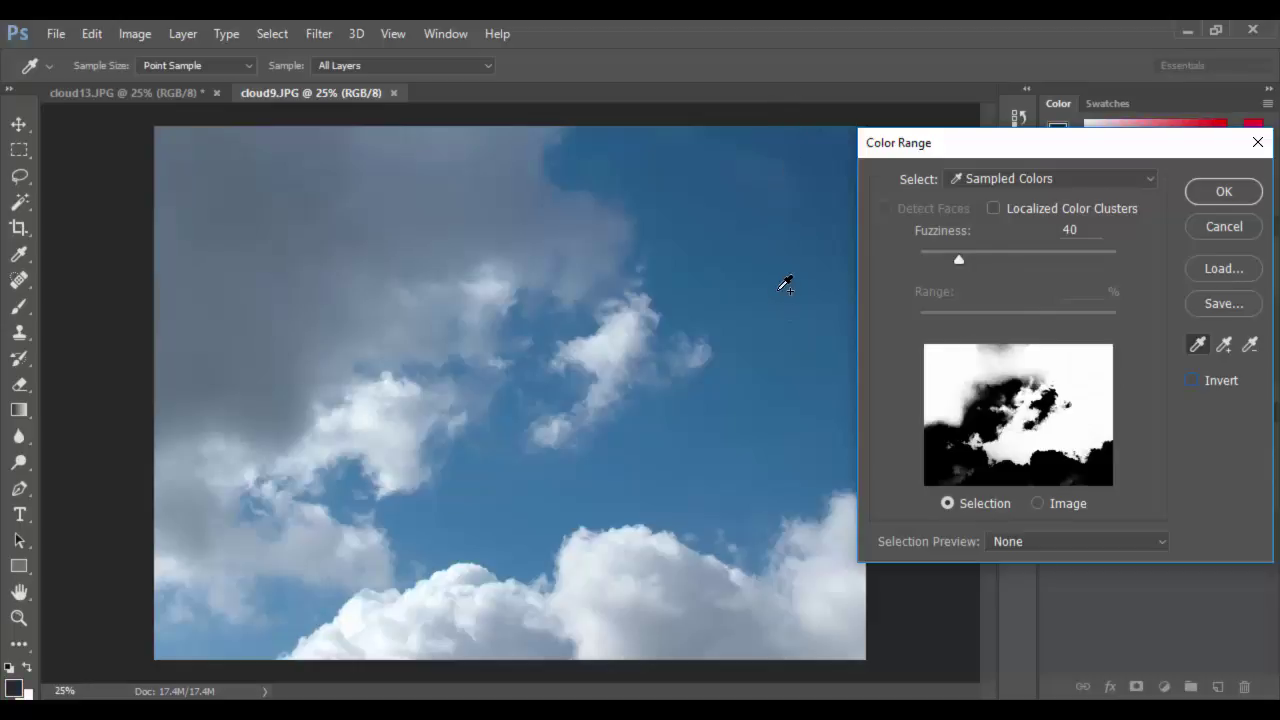
{"action": "left_click_drag", "start_coordinate": [996, 149], "coordinate": [980, 151]}
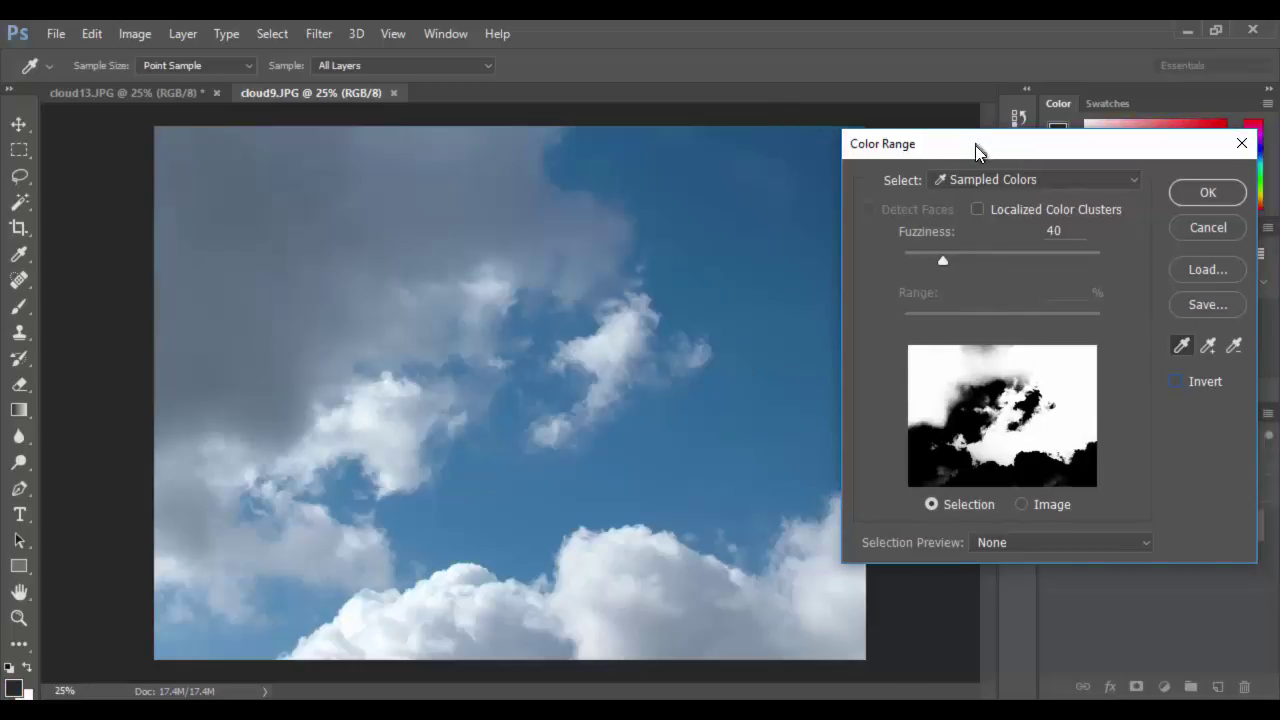
Step: Sample the blue sky, add the darker upper-right and the lower-left sky tones to the range, and invert the selection to target the clouds
{"action": "left_click", "coordinate": [743, 460]}
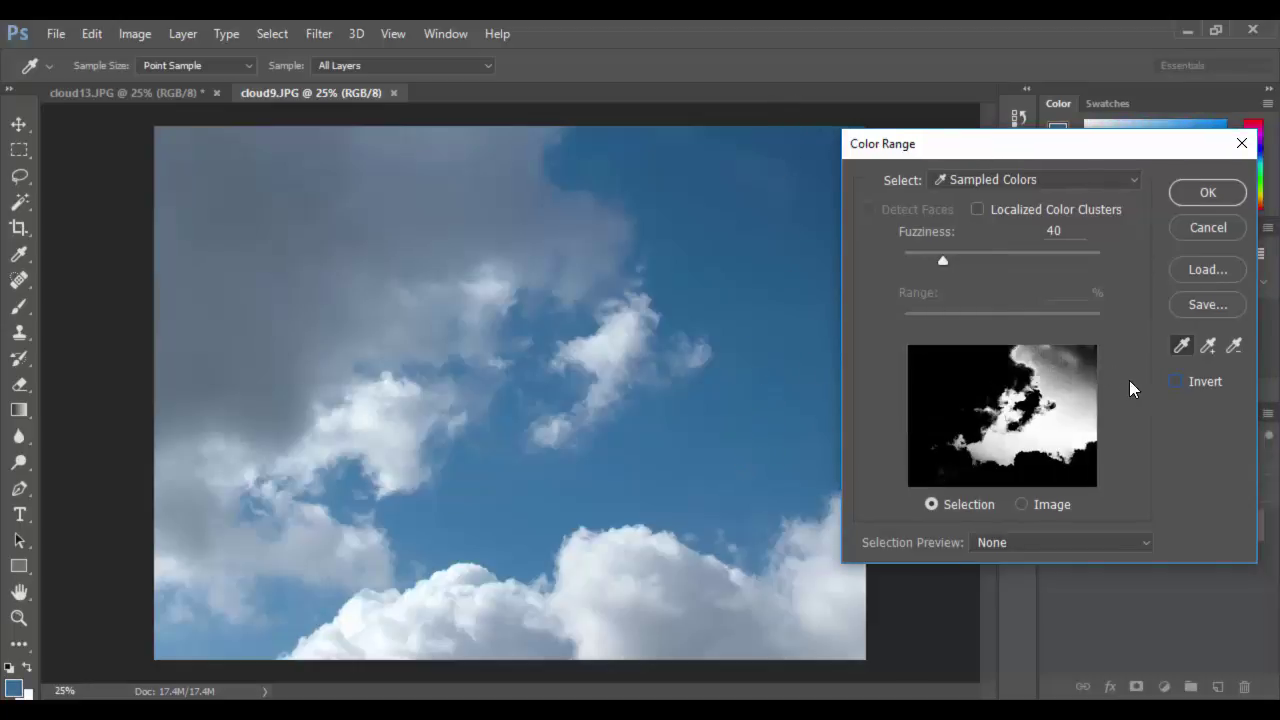
{"action": "left_click", "coordinate": [1207, 345]}
{"action": "left_click", "coordinate": [816, 228]}
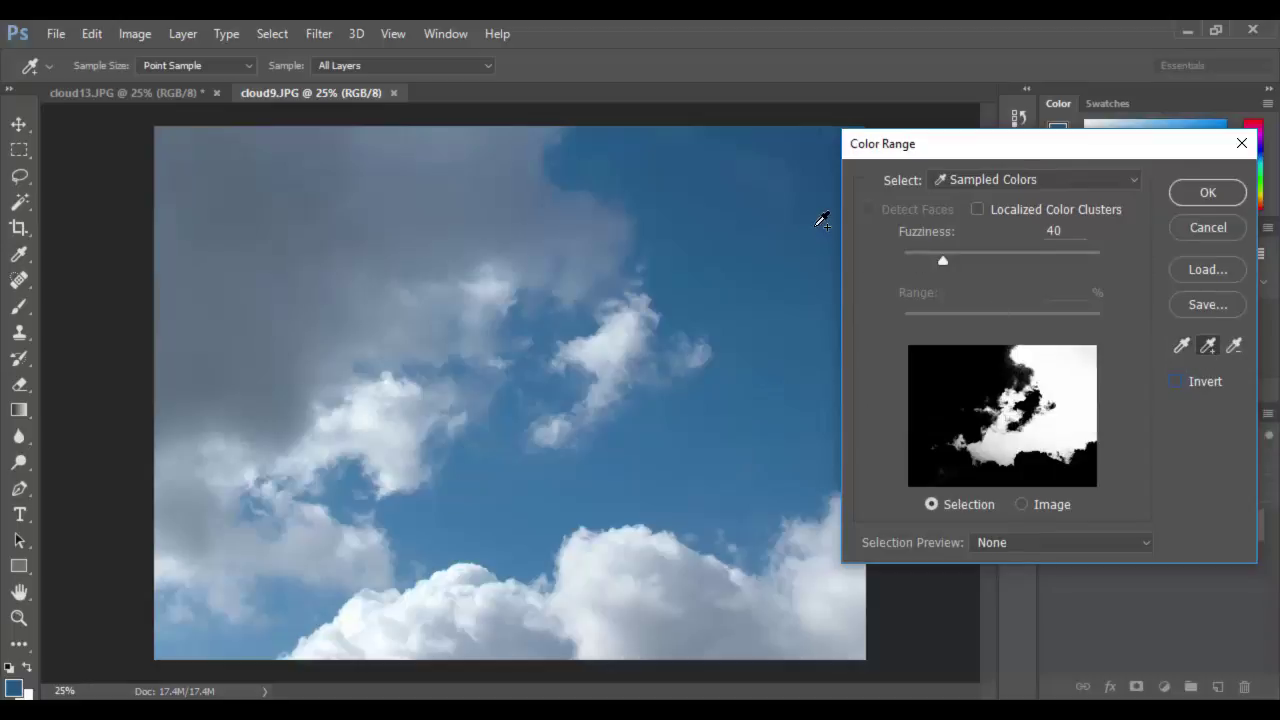
{"action": "left_click_drag", "start_coordinate": [873, 150], "coordinate": [910, 183]}
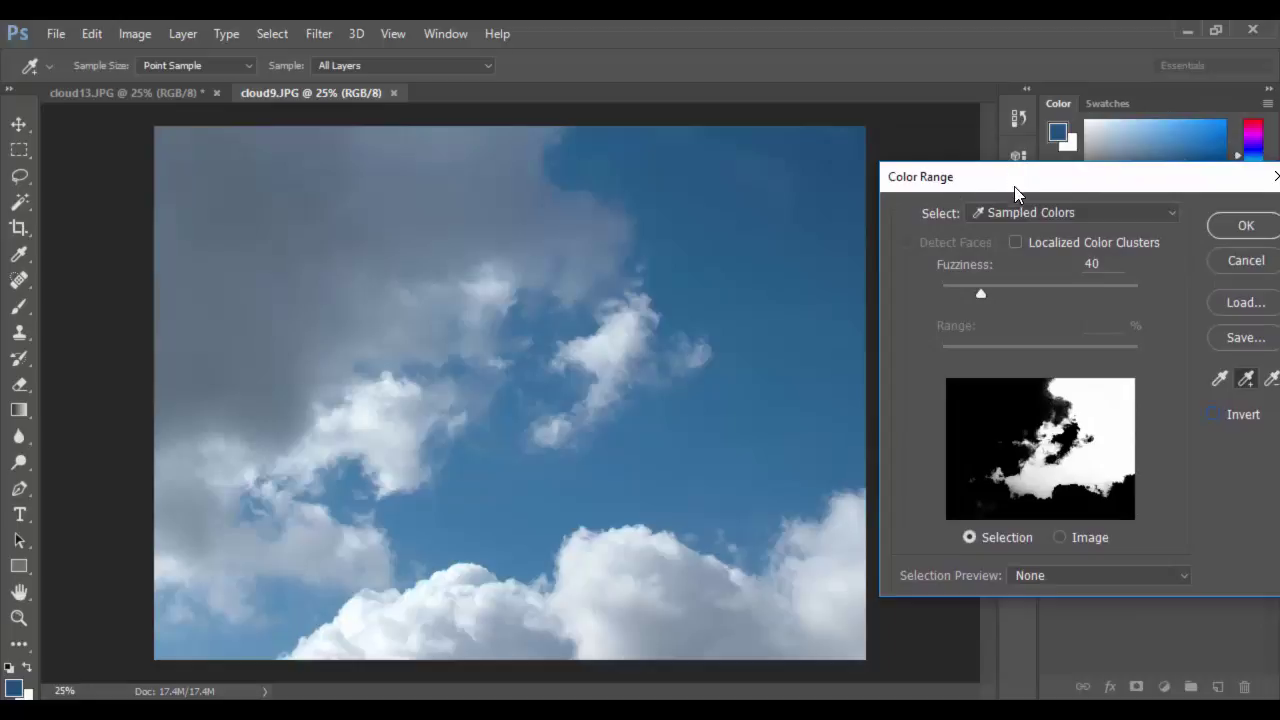
{"action": "left_click_drag", "start_coordinate": [1015, 191], "coordinate": [815, 143]}
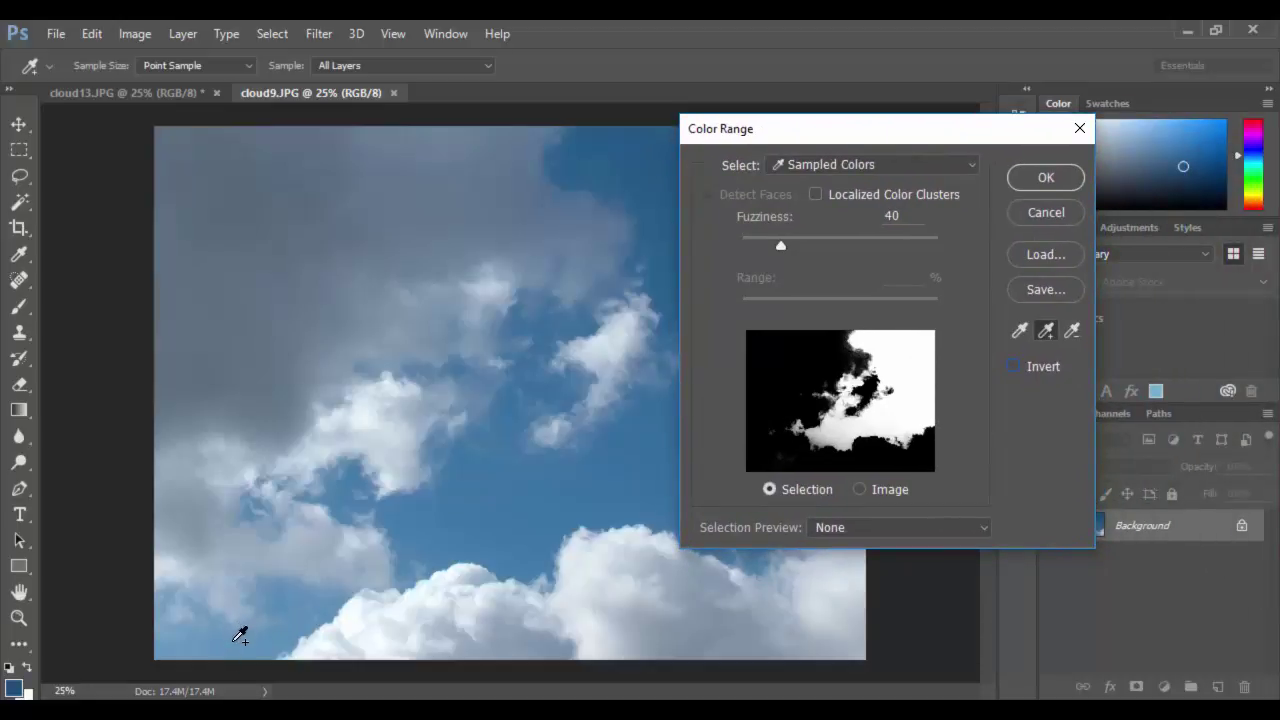
{"action": "left_click", "coordinate": [229, 645]}
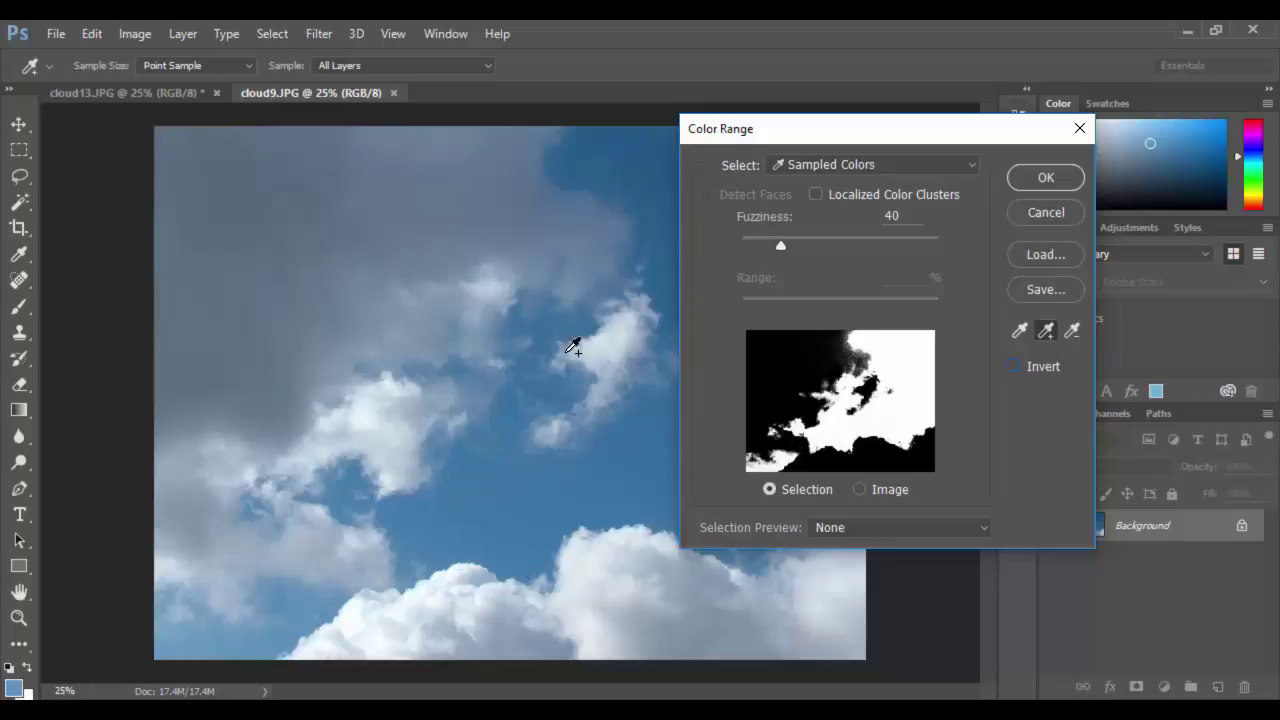
{"action": "left_click", "coordinate": [1014, 367]}
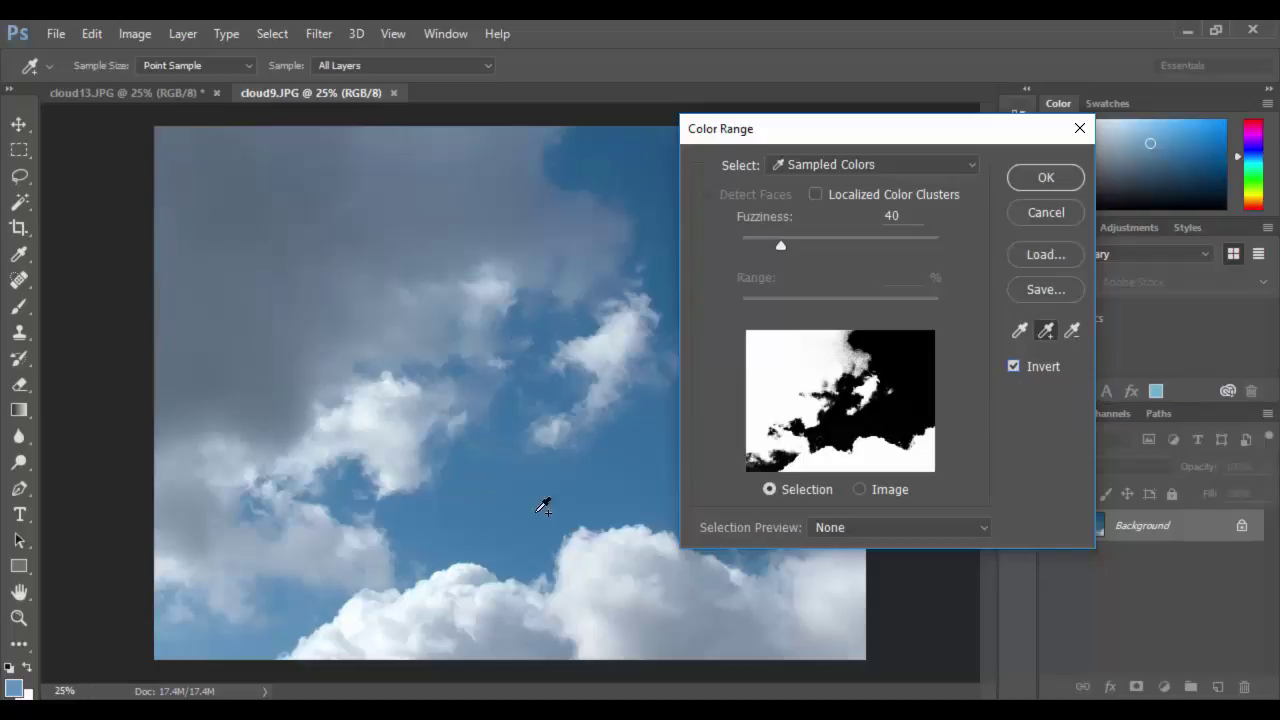
Step: Compare the Grayscale, Black Matte, White Matte and Quick Mask selection previews on the photo, and set the preview to Black Matte
{"action": "left_click", "coordinate": [872, 532]}
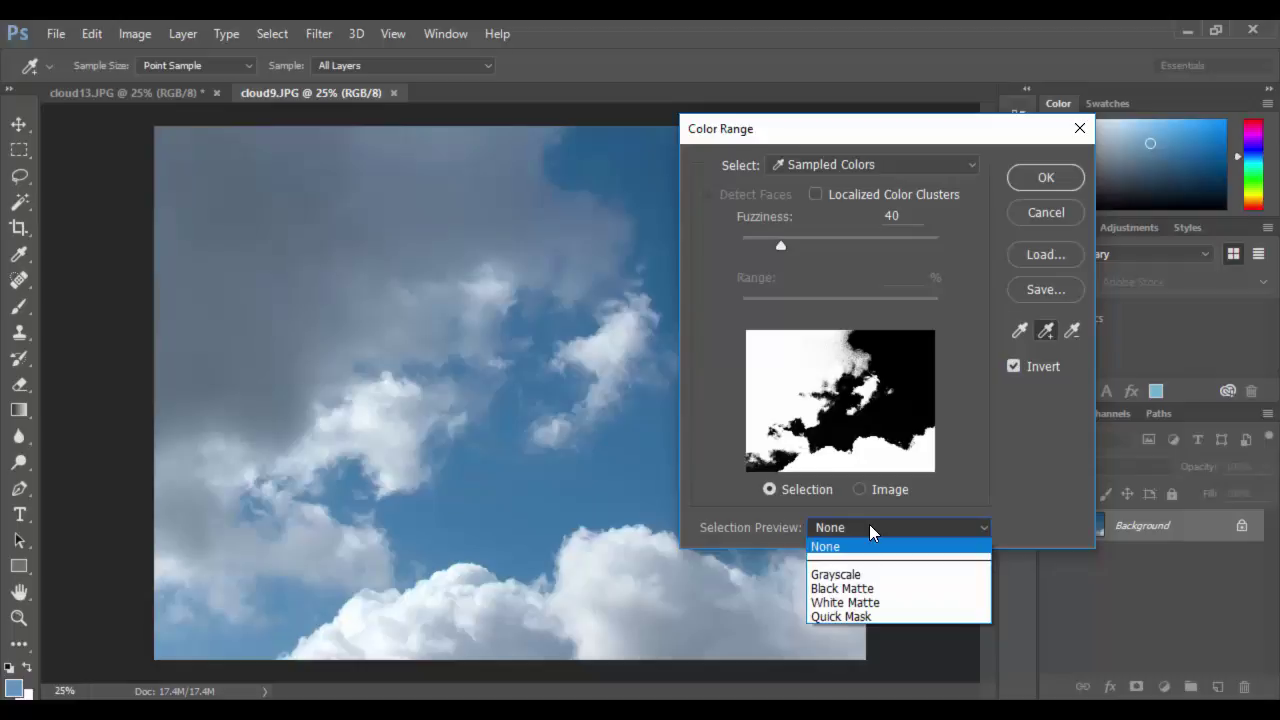
{"action": "left_click", "coordinate": [856, 575]}
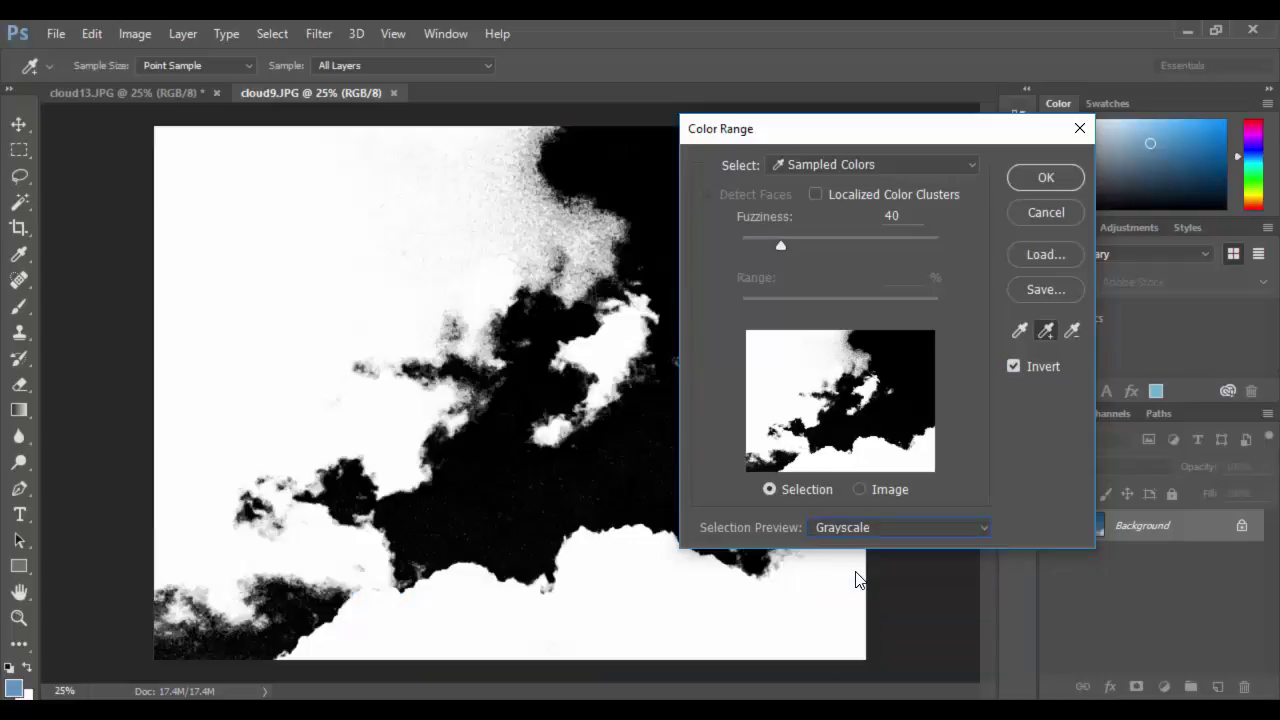
{"action": "left_click", "coordinate": [862, 532]}
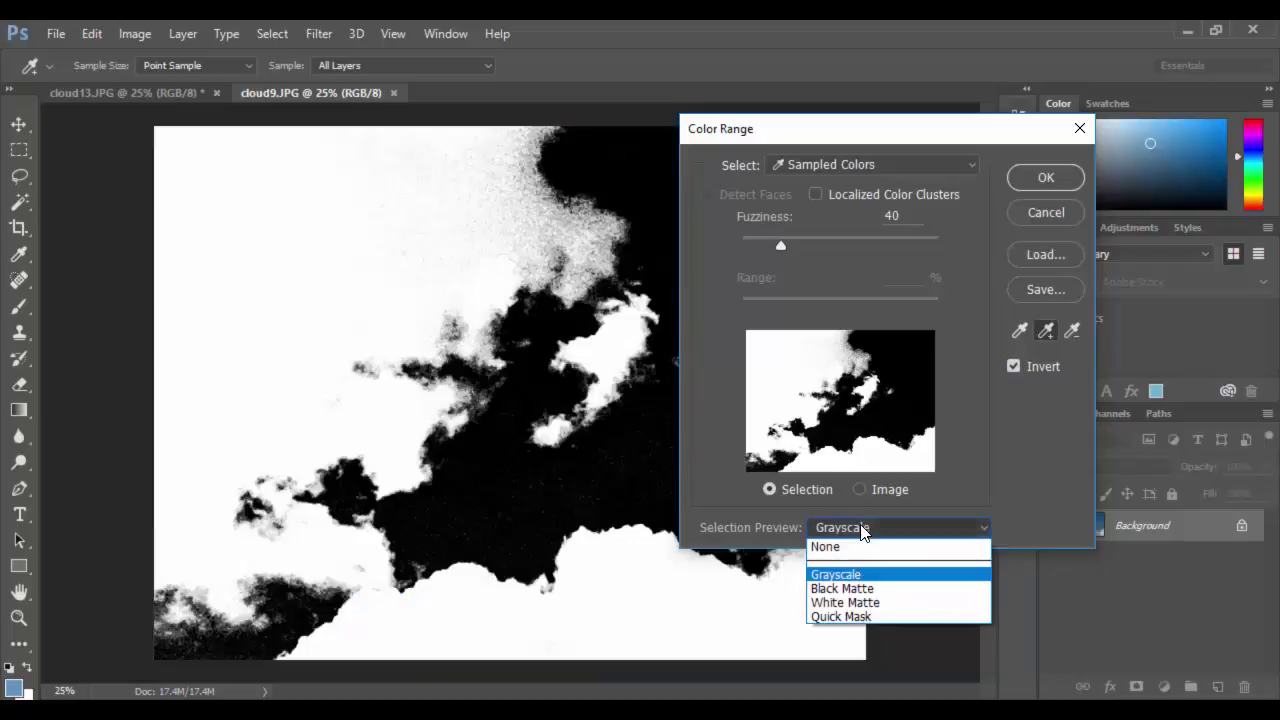
{"action": "left_click", "coordinate": [858, 590]}
{"action": "left_click", "coordinate": [860, 530]}
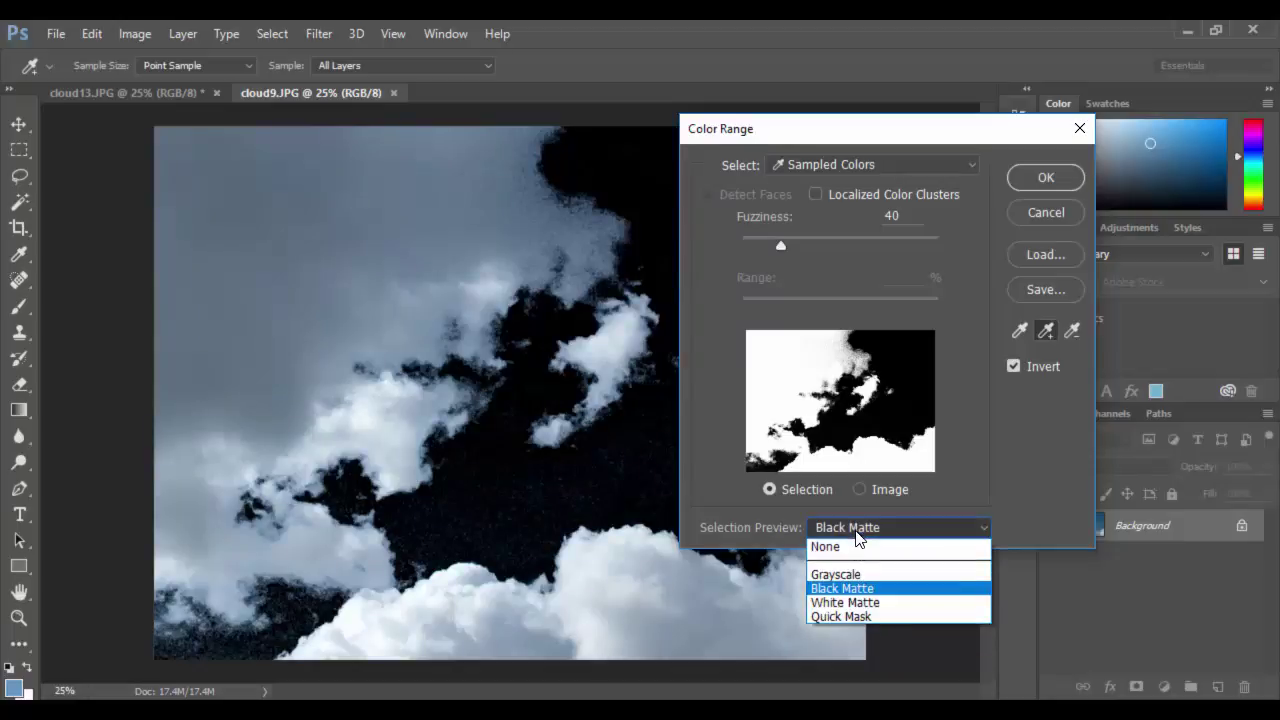
{"action": "left_click", "coordinate": [860, 603]}
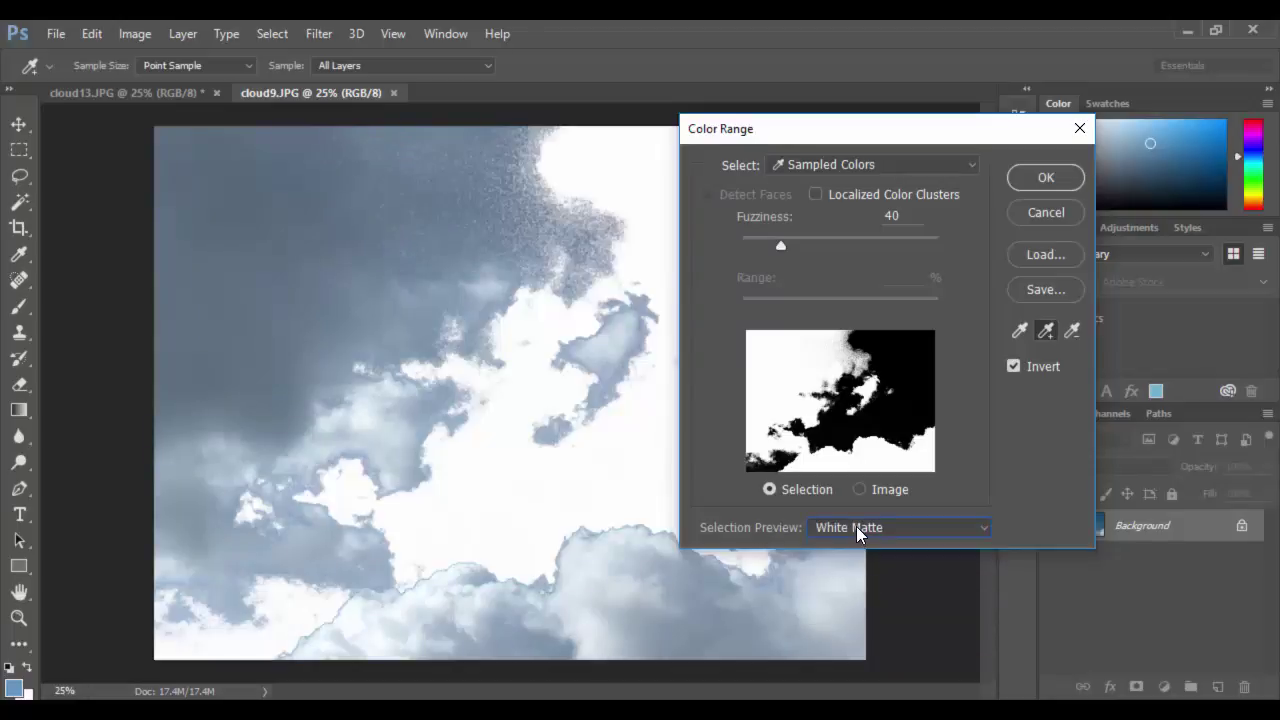
{"action": "left_click", "coordinate": [857, 530]}
{"action": "left_click", "coordinate": [860, 618]}
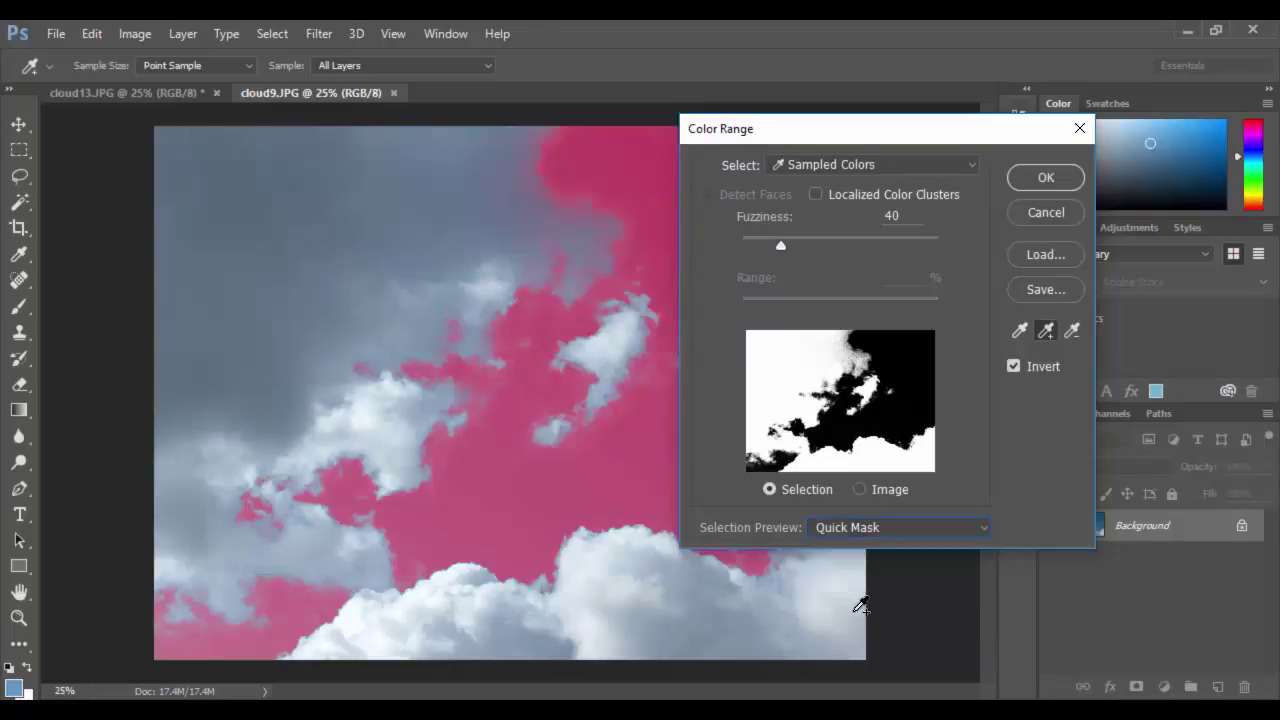
{"action": "left_click", "coordinate": [862, 537]}
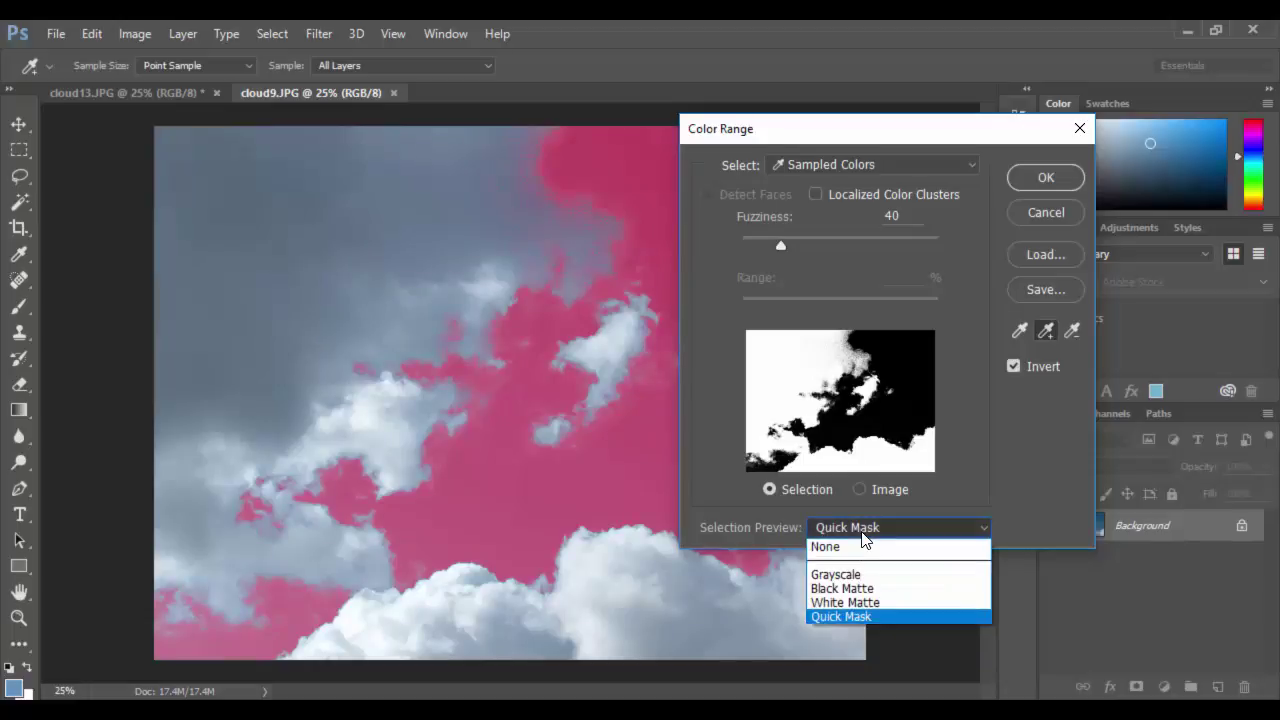
{"action": "left_click", "coordinate": [860, 588]}
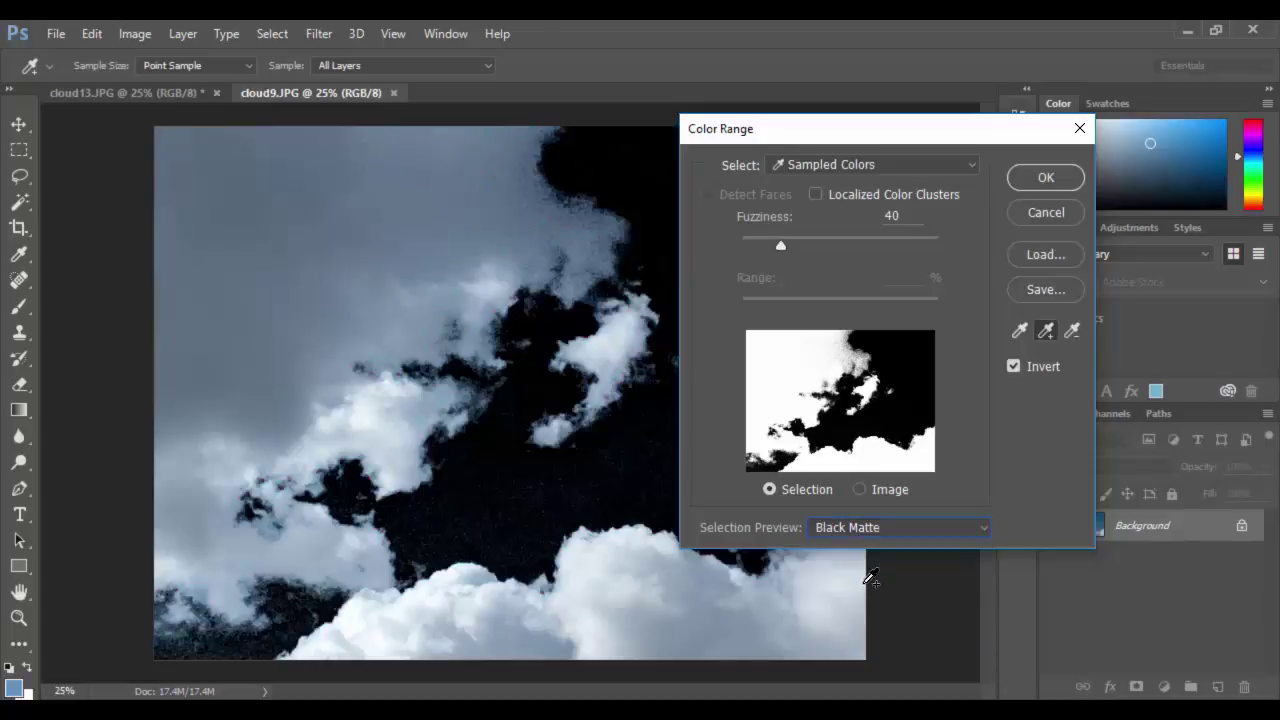
Step: Add the remaining blue sky in the photo's lower-left corner to the sampled range, try Fuzziness 35, and set it back to 40
{"action": "left_click_drag", "start_coordinate": [775, 129], "coordinate": [921, 131]}
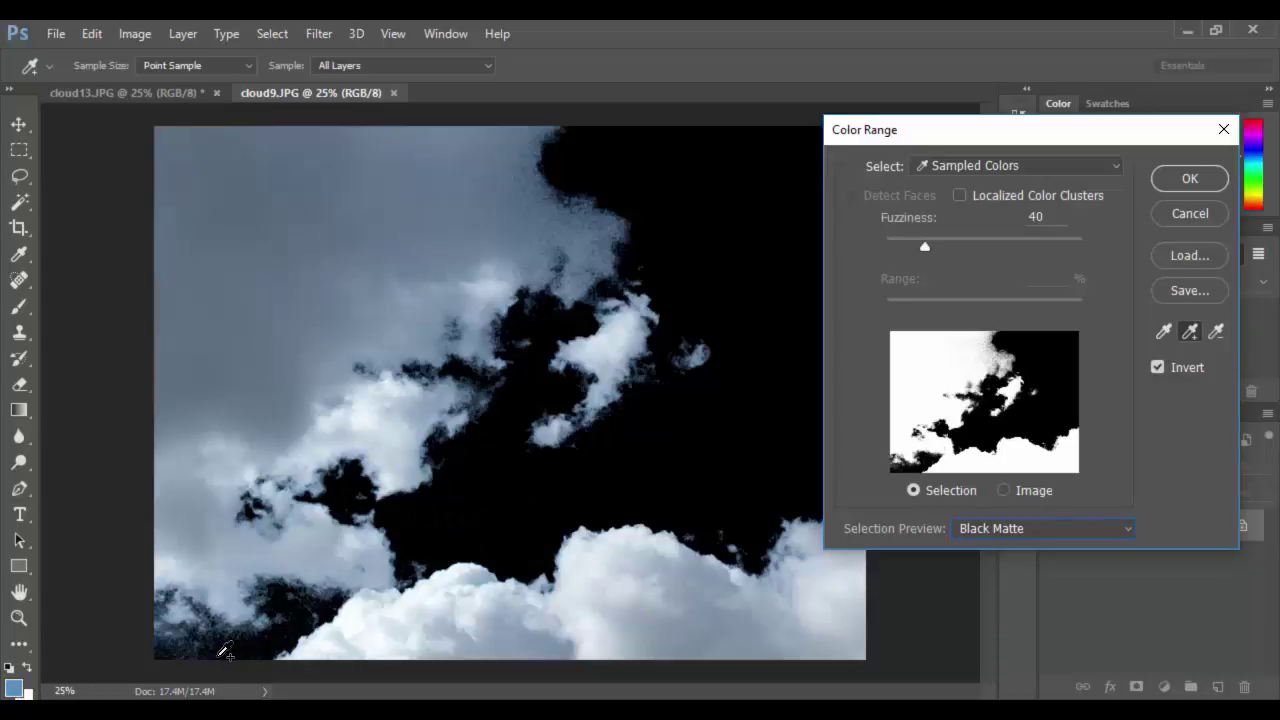
{"action": "left_click", "coordinate": [215, 652]}
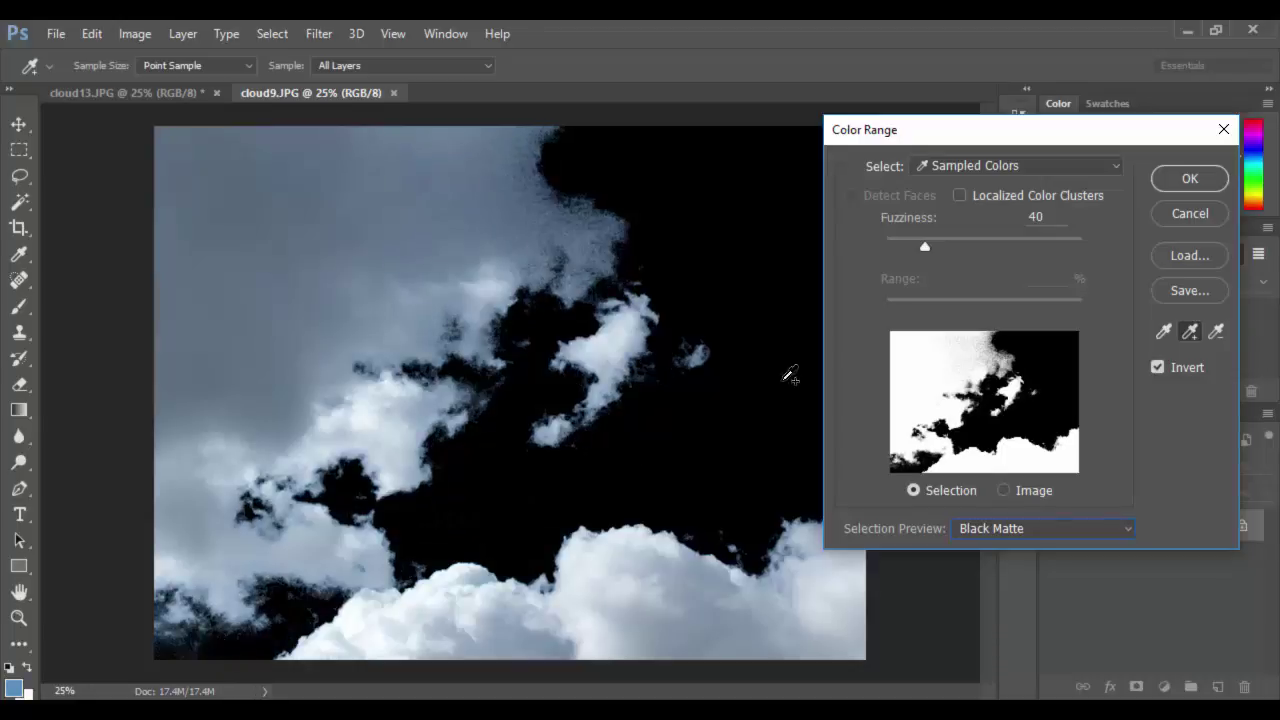
{"action": "left_click_drag", "start_coordinate": [900, 128], "coordinate": [808, 128]}
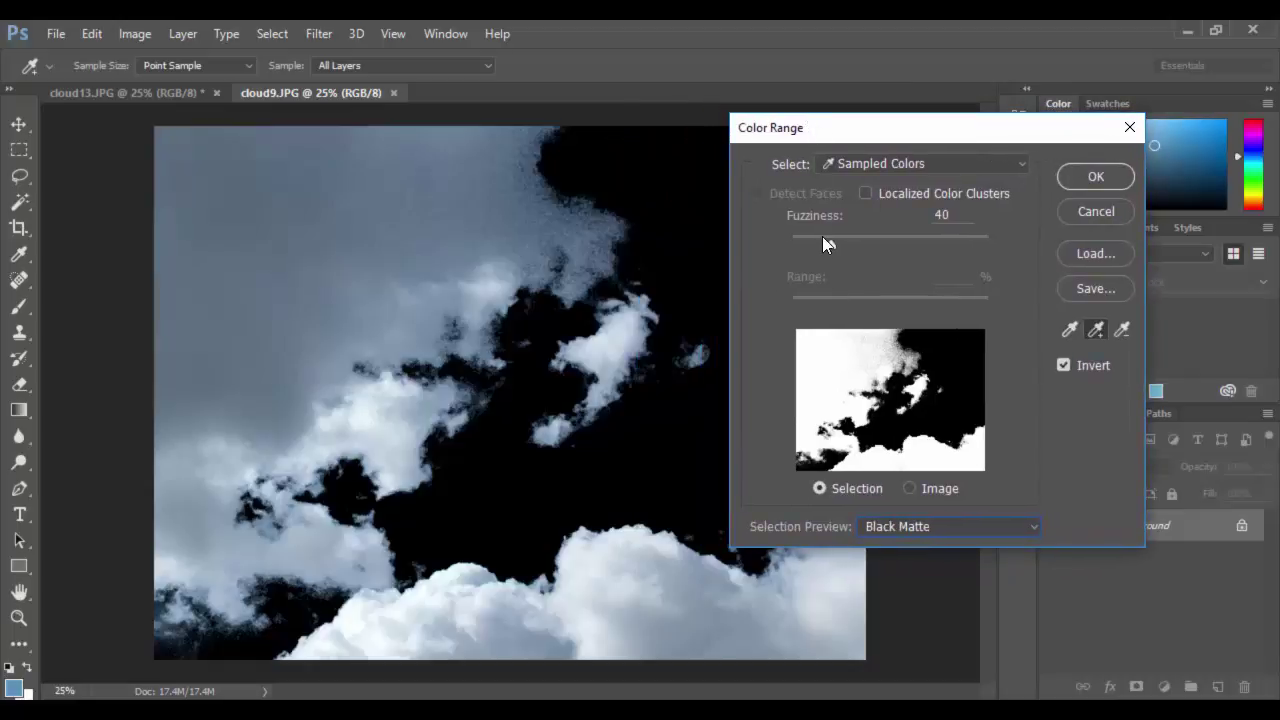
{"action": "mouse_move", "coordinate": [833, 244]}
{"action": "left_mouse_down"}
{"action": "mouse_move", "coordinate": [904, 244]}
{"action": "mouse_move", "coordinate": [809, 244]}
{"action": "mouse_move", "coordinate": [827, 246]}
{"action": "left_mouse_up"}
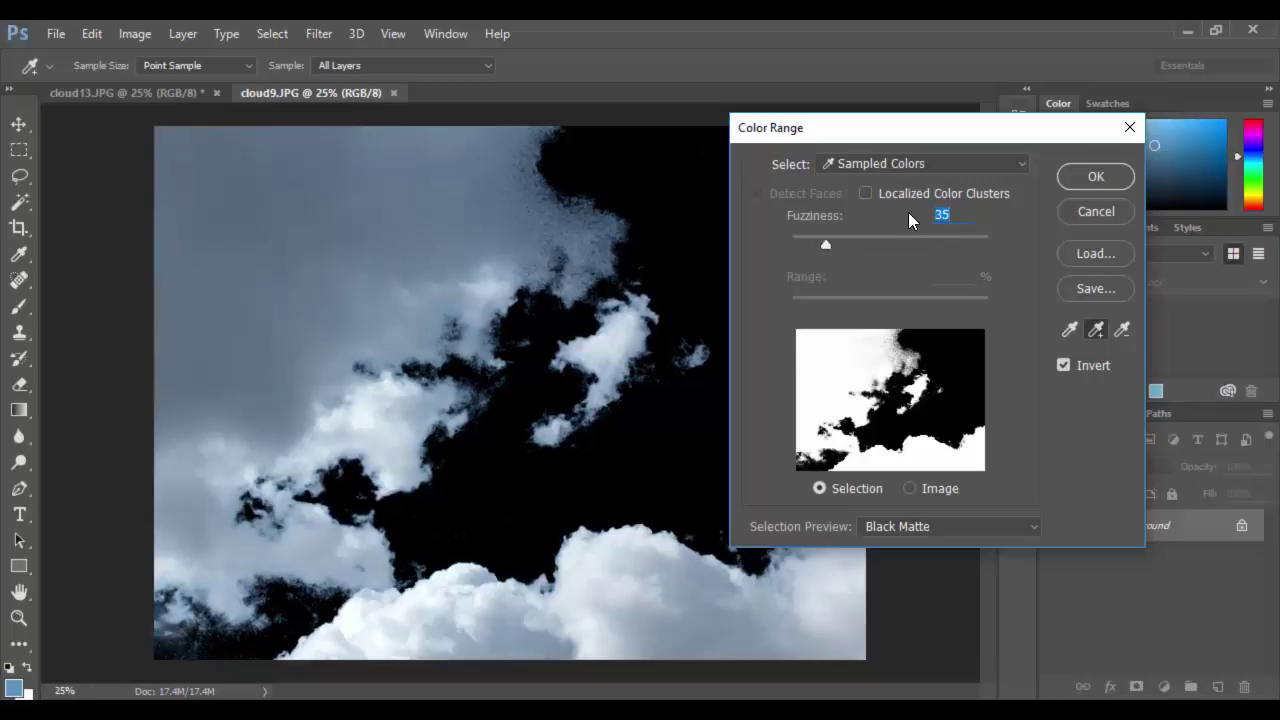
{"action": "type", "text": "40"}
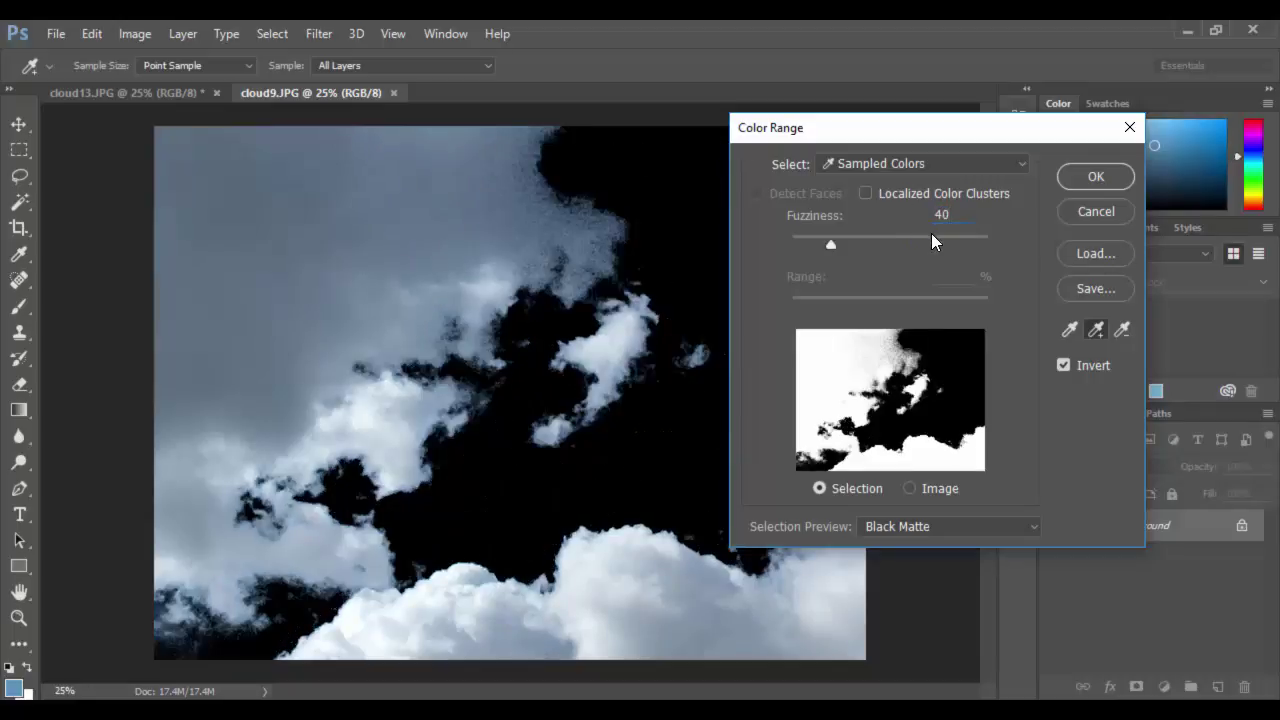
Step: Try Localized Color Clusters with the range at 20% and 100%, inverted and non-inverted, and restore the non-localized, inverted selection
{"action": "left_click", "coordinate": [864, 193]}
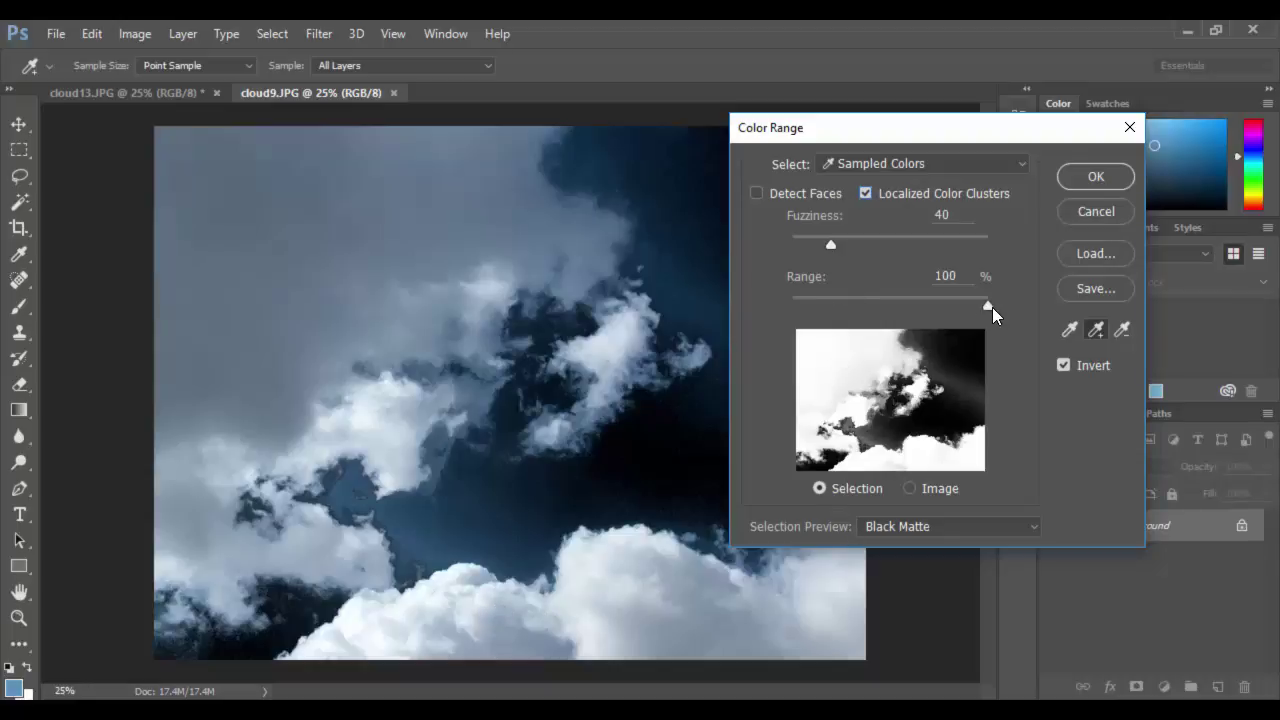
{"action": "left_click_drag", "start_coordinate": [992, 306], "coordinate": [833, 310]}
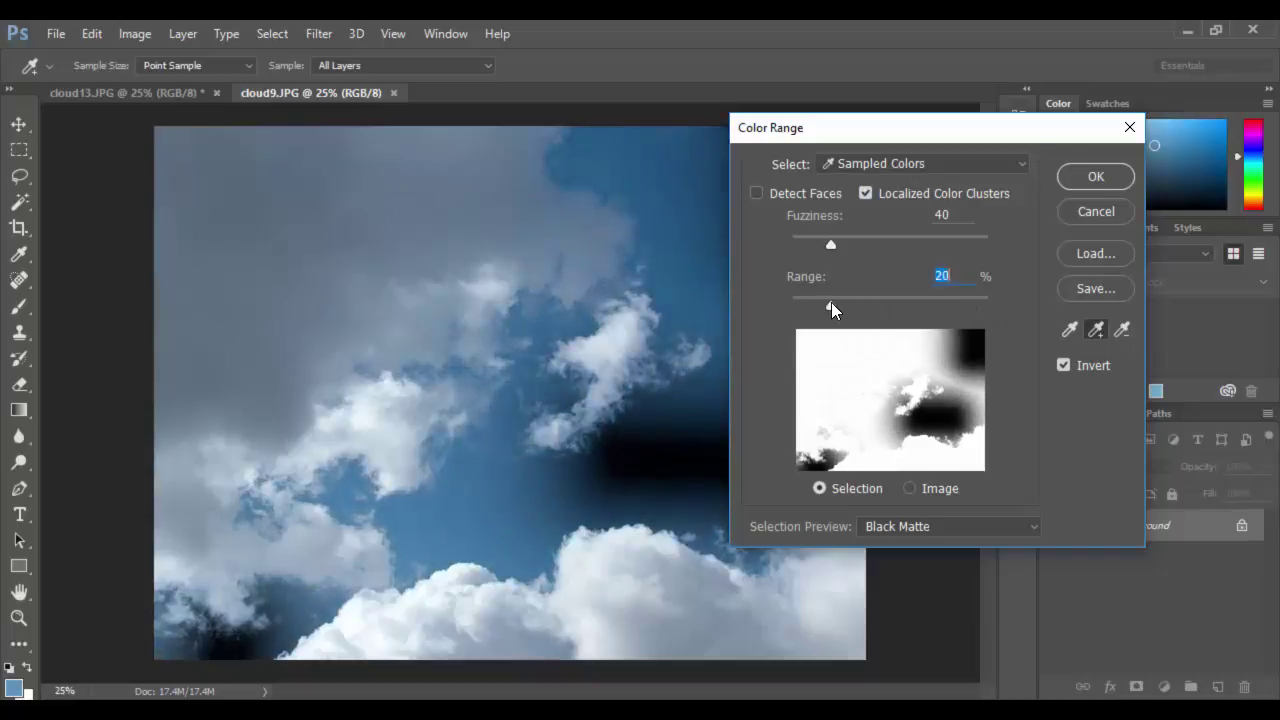
{"action": "left_click", "coordinate": [1064, 366]}
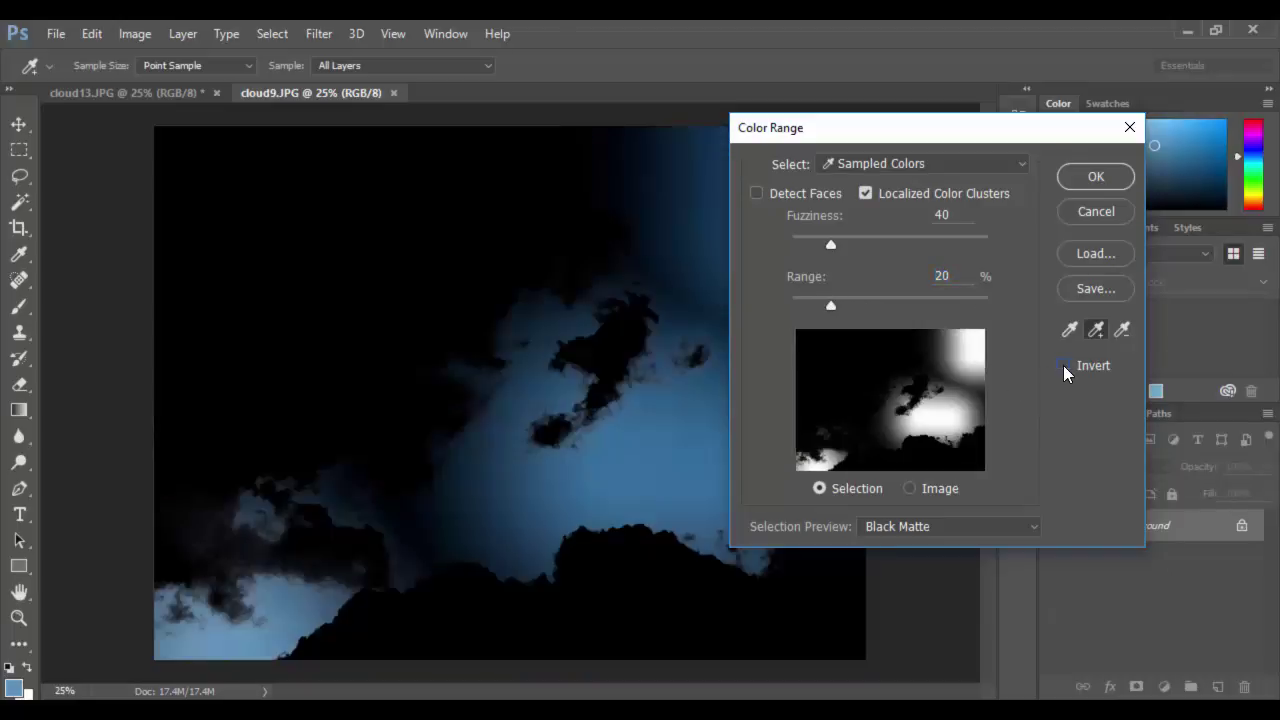
{"action": "mouse_move", "coordinate": [830, 313]}
{"action": "left_mouse_down"}
{"action": "mouse_move", "coordinate": [808, 310]}
{"action": "mouse_move", "coordinate": [831, 309]}
{"action": "left_mouse_up"}
{"action": "left_click_drag", "start_coordinate": [830, 305], "coordinate": [903, 310]}
{"action": "mouse_move", "coordinate": [990, 304]}
{"action": "left_mouse_down"}
{"action": "mouse_move", "coordinate": [903, 303]}
{"action": "mouse_move", "coordinate": [1010, 309]}
{"action": "left_mouse_up"}
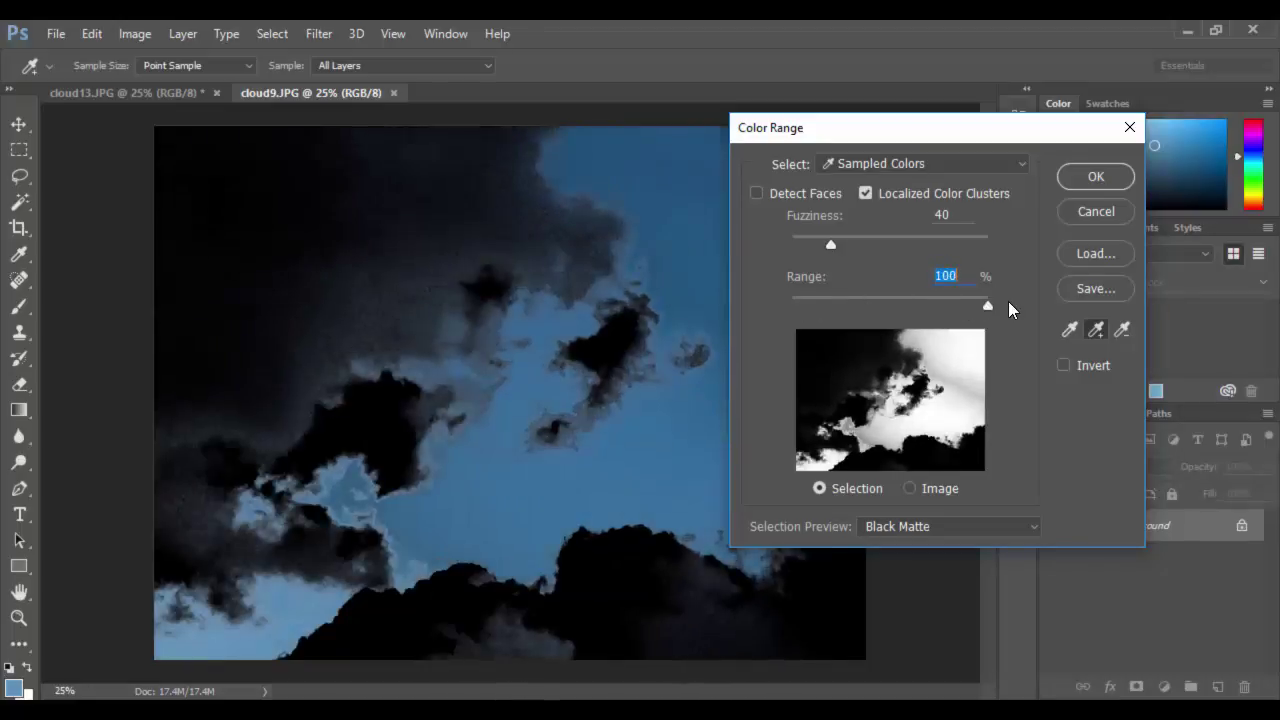
{"action": "left_click", "coordinate": [866, 195]}
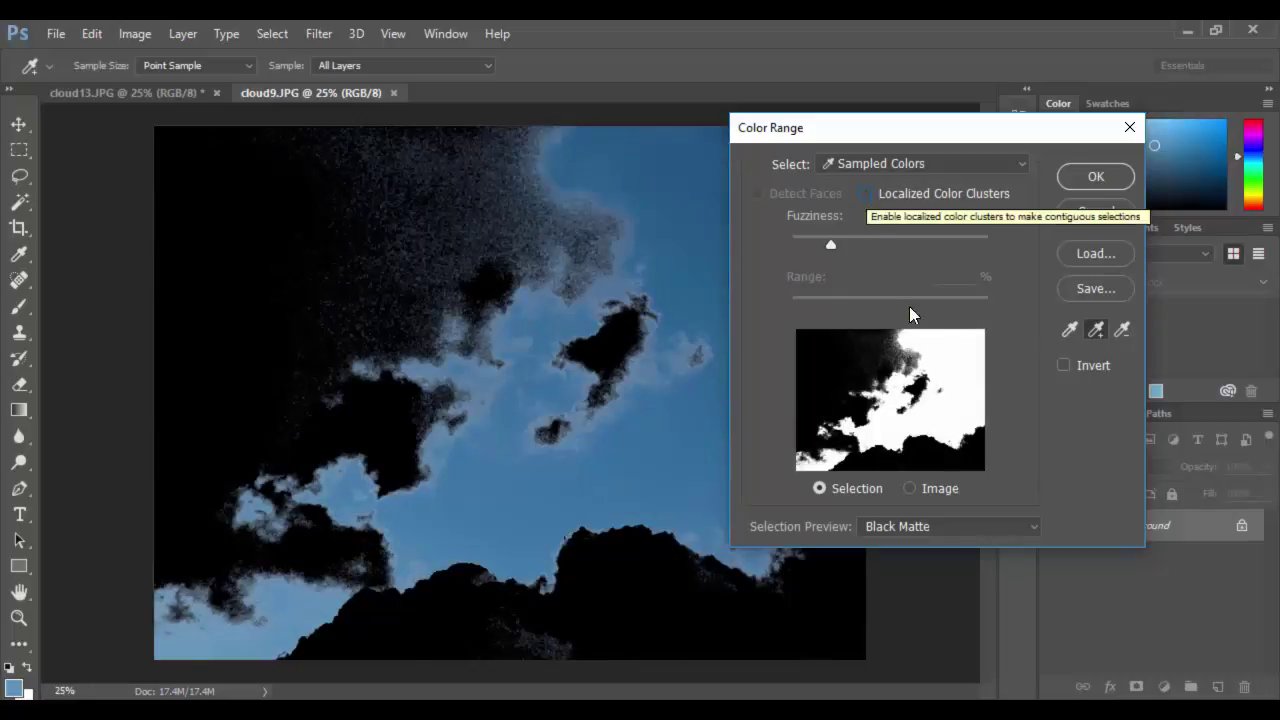
{"action": "left_click", "coordinate": [1064, 366]}
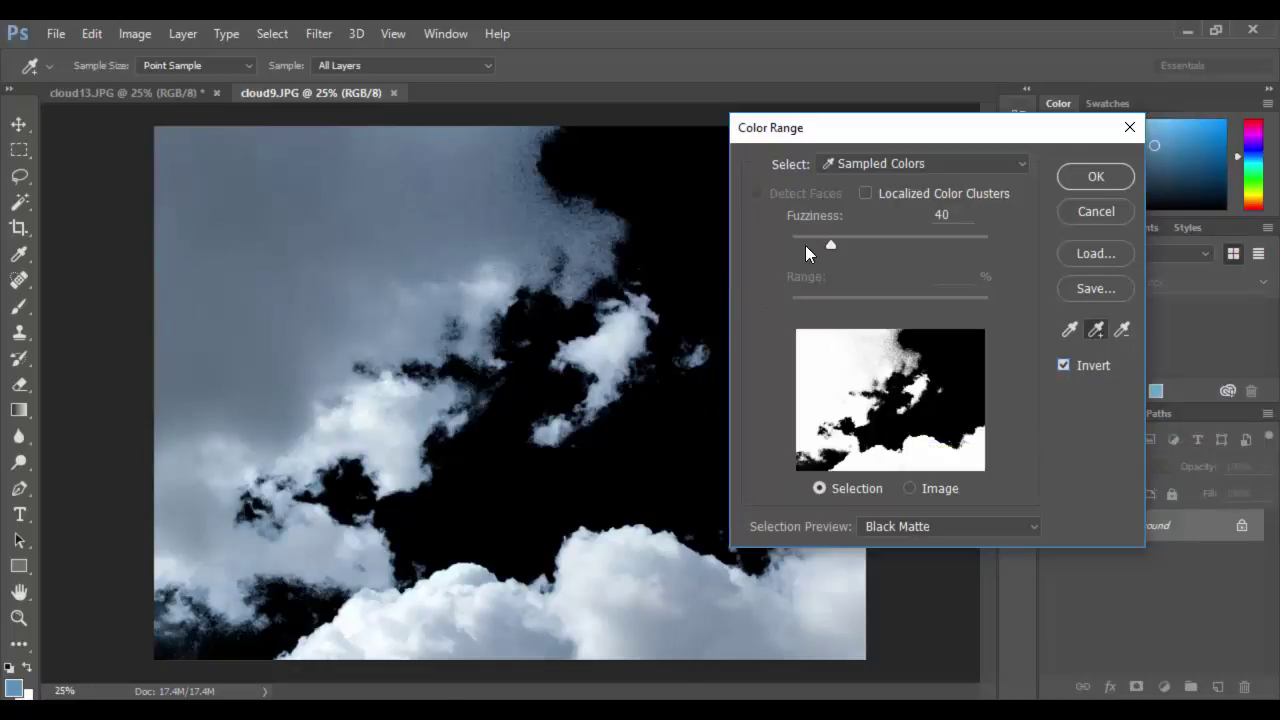
Step: Look through the preset color and tone ranges, try Out of Gamut, and return to Sampled Colors
{"action": "left_click", "coordinate": [884, 163]}
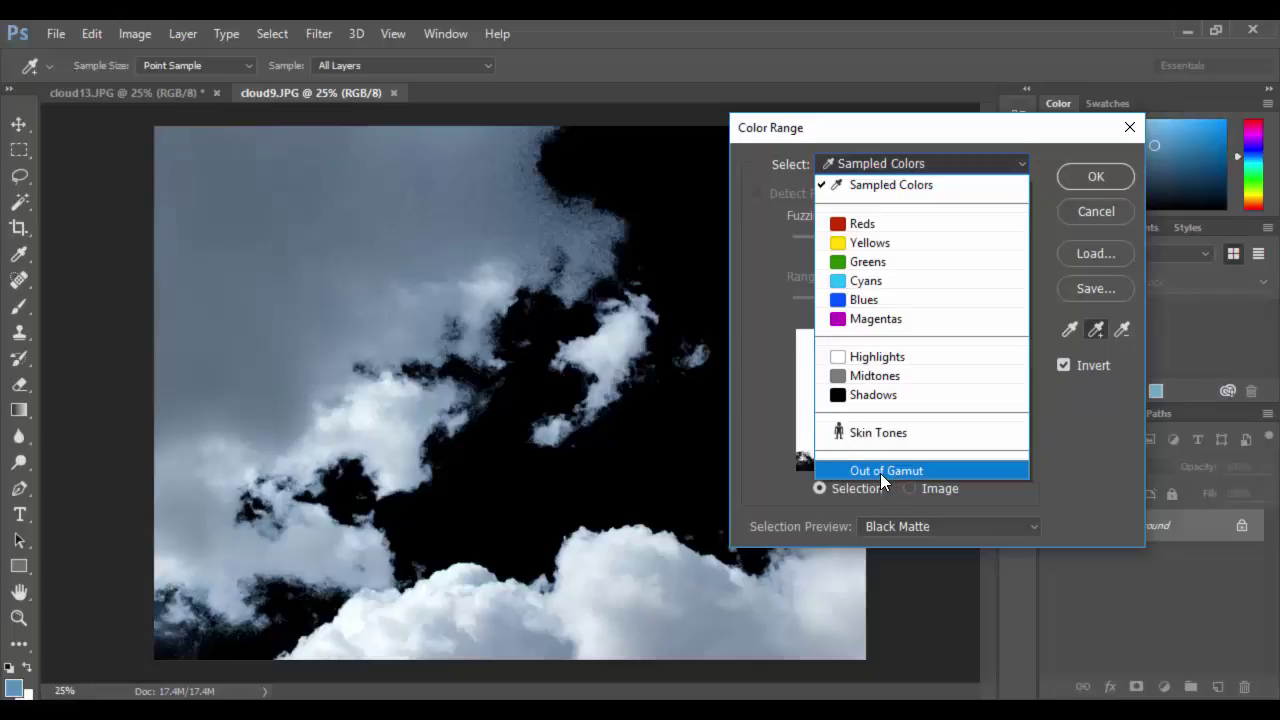
{"action": "left_click", "coordinate": [760, 276]}
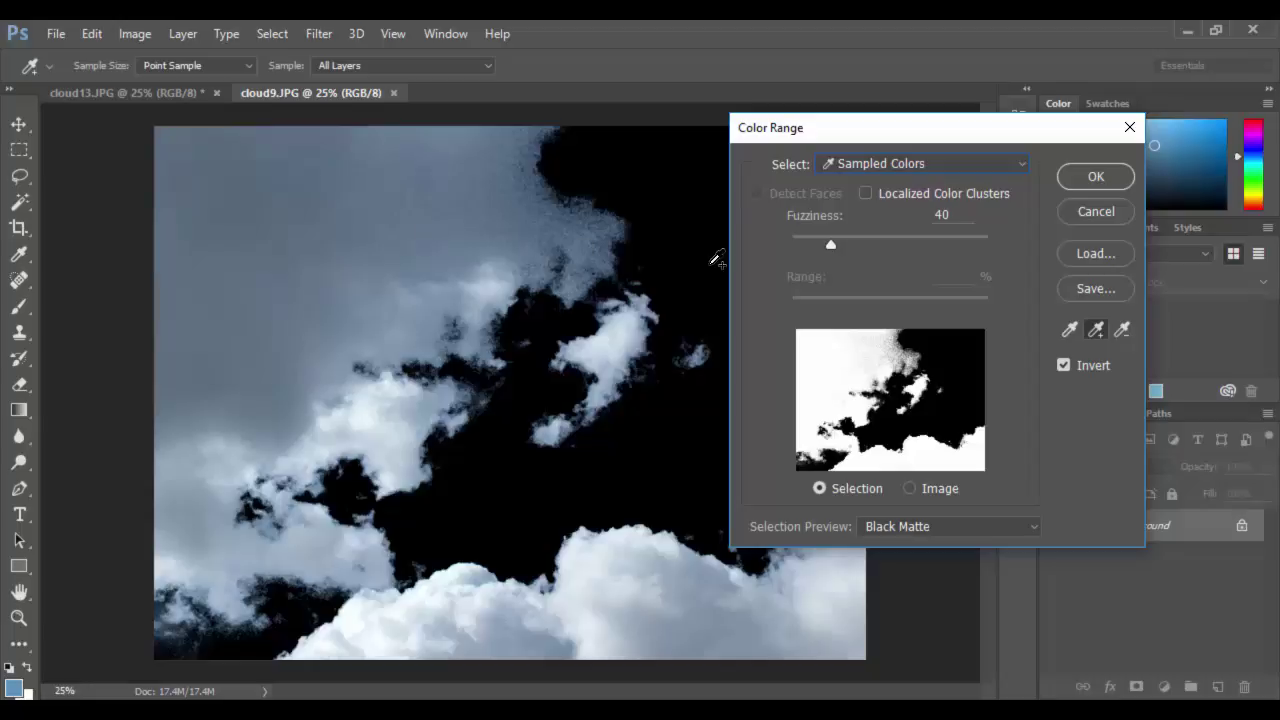
{"action": "left_click", "coordinate": [950, 163]}
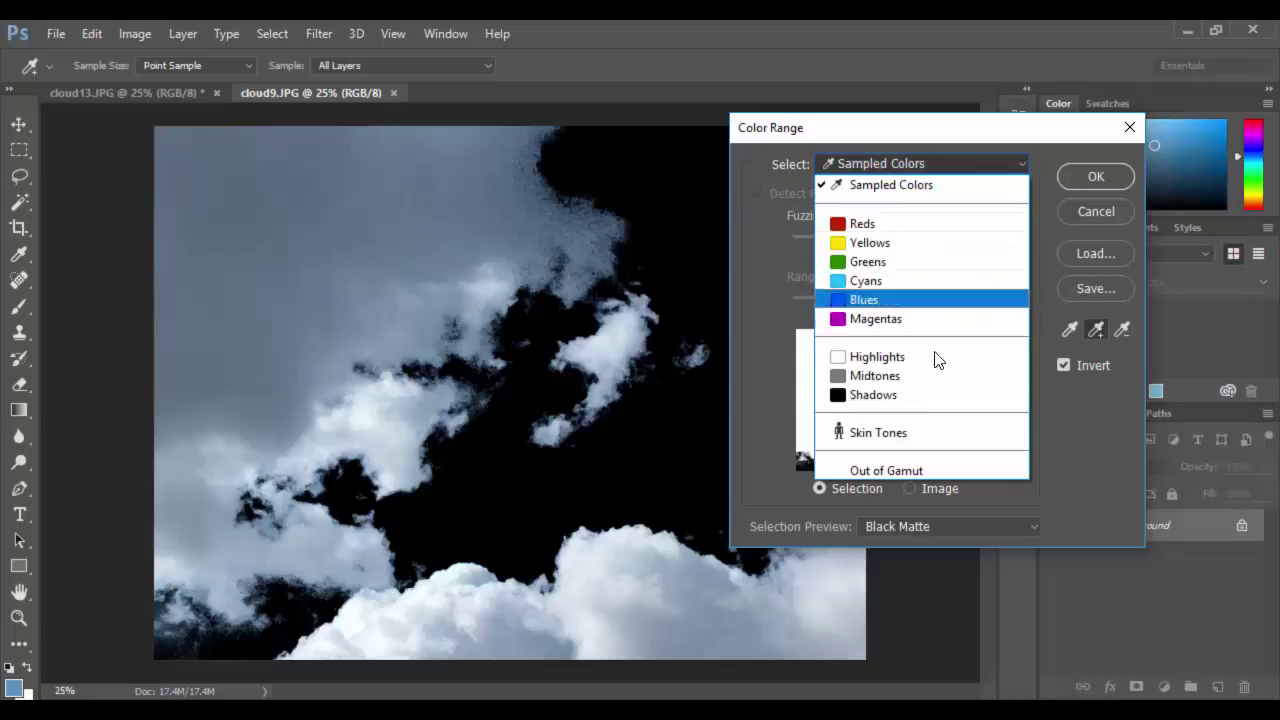
{"action": "left_click", "coordinate": [918, 466]}
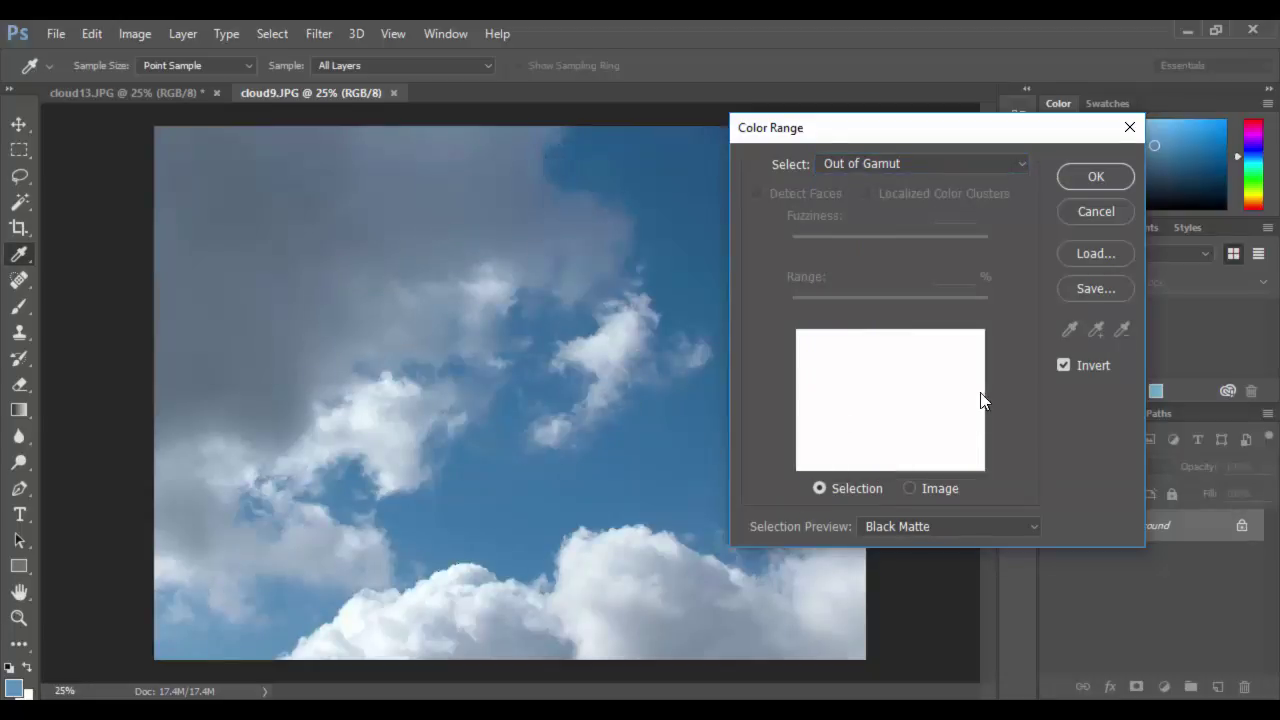
{"action": "left_click", "coordinate": [931, 164]}
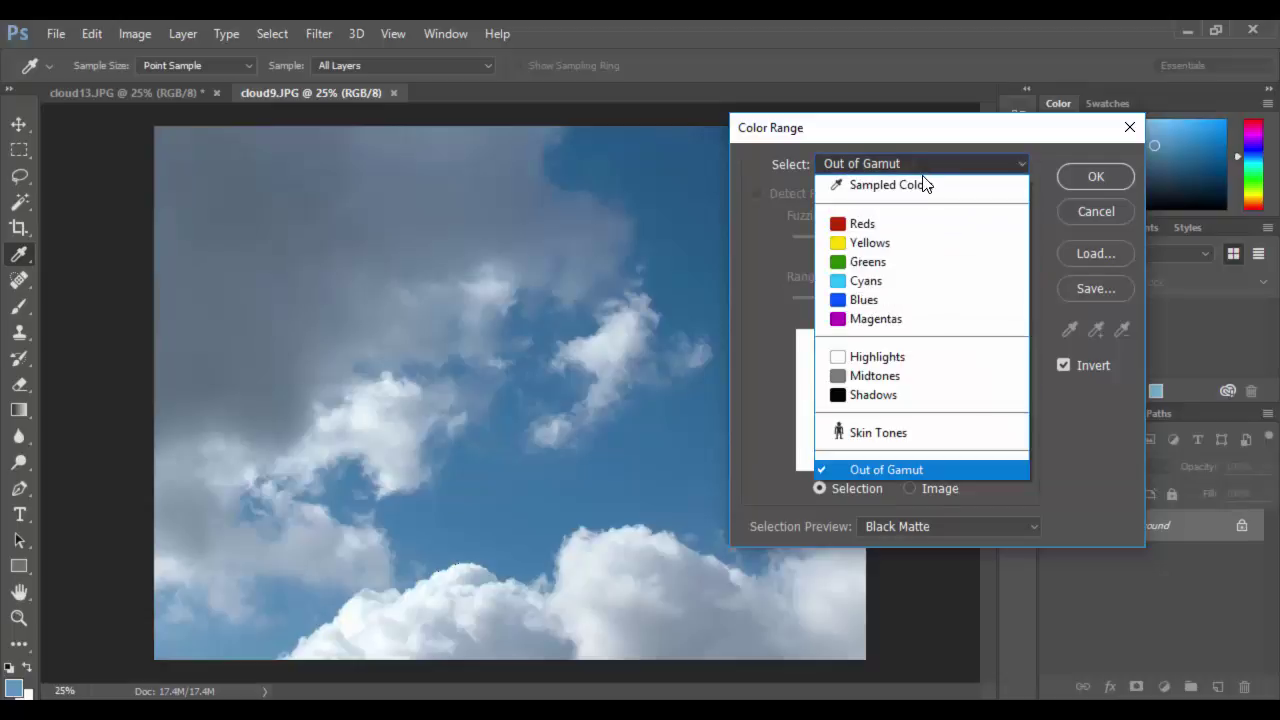
{"action": "left_click", "coordinate": [922, 180]}
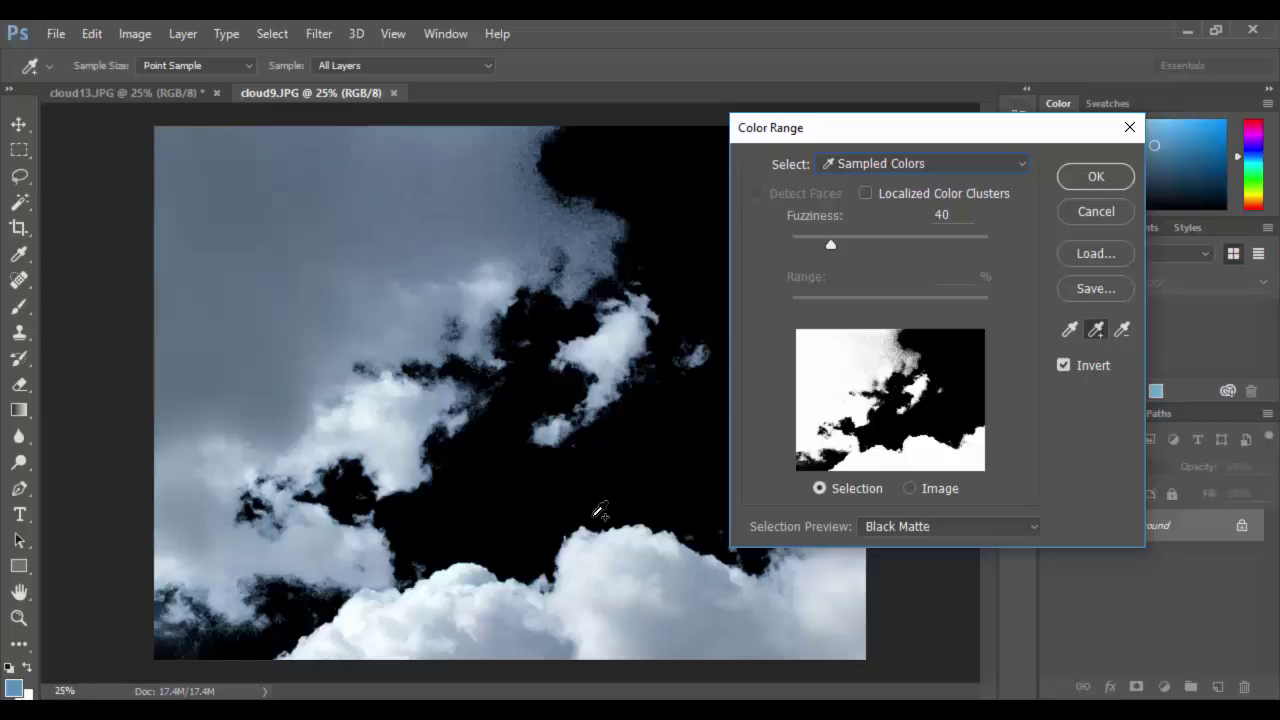
Step: Apply the Color Range selection and add a layer mask from it to isolate the clouds in cloud9.JPG
{"action": "left_click_drag", "start_coordinate": [997, 137], "coordinate": [947, 158]}
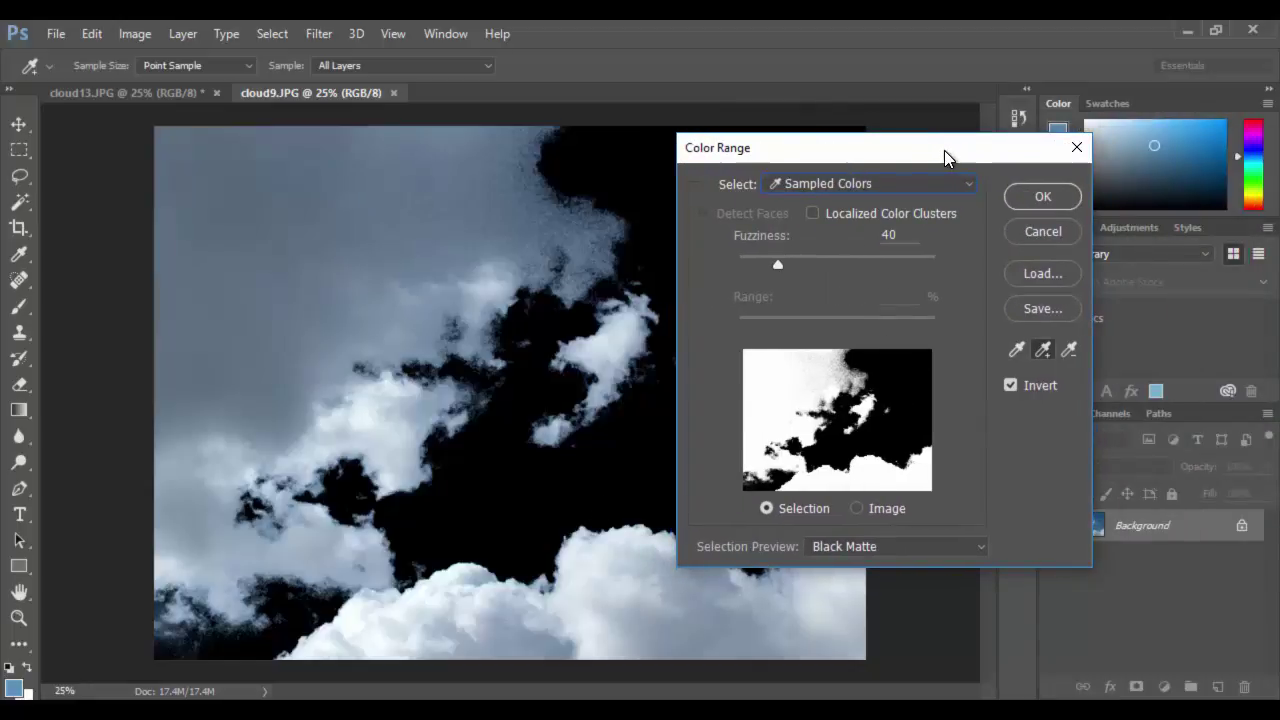
{"action": "left_click", "coordinate": [1047, 197]}
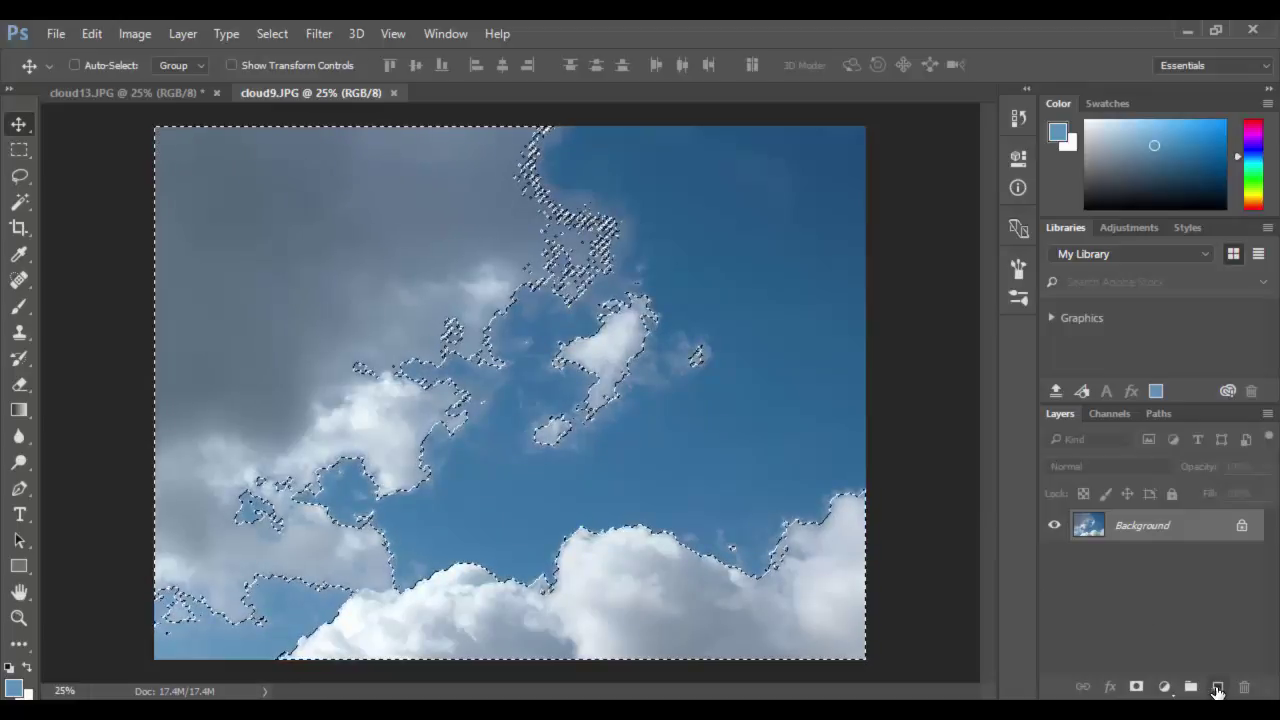
{"action": "left_click", "coordinate": [1137, 688]}
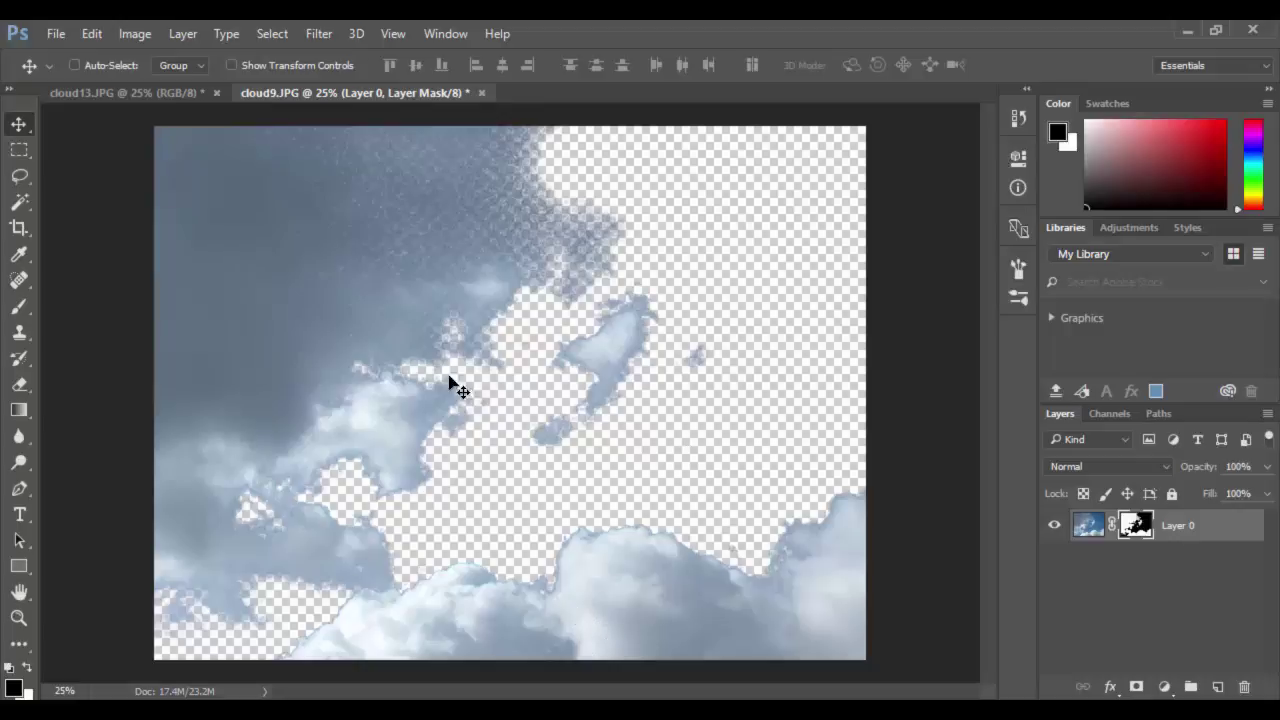
Step: In cloud13.JPG, start a Color Range selection and sample the large blue sky patch near the photo's left edge, adding more of its blue
{"action": "left_click", "coordinate": [132, 94]}
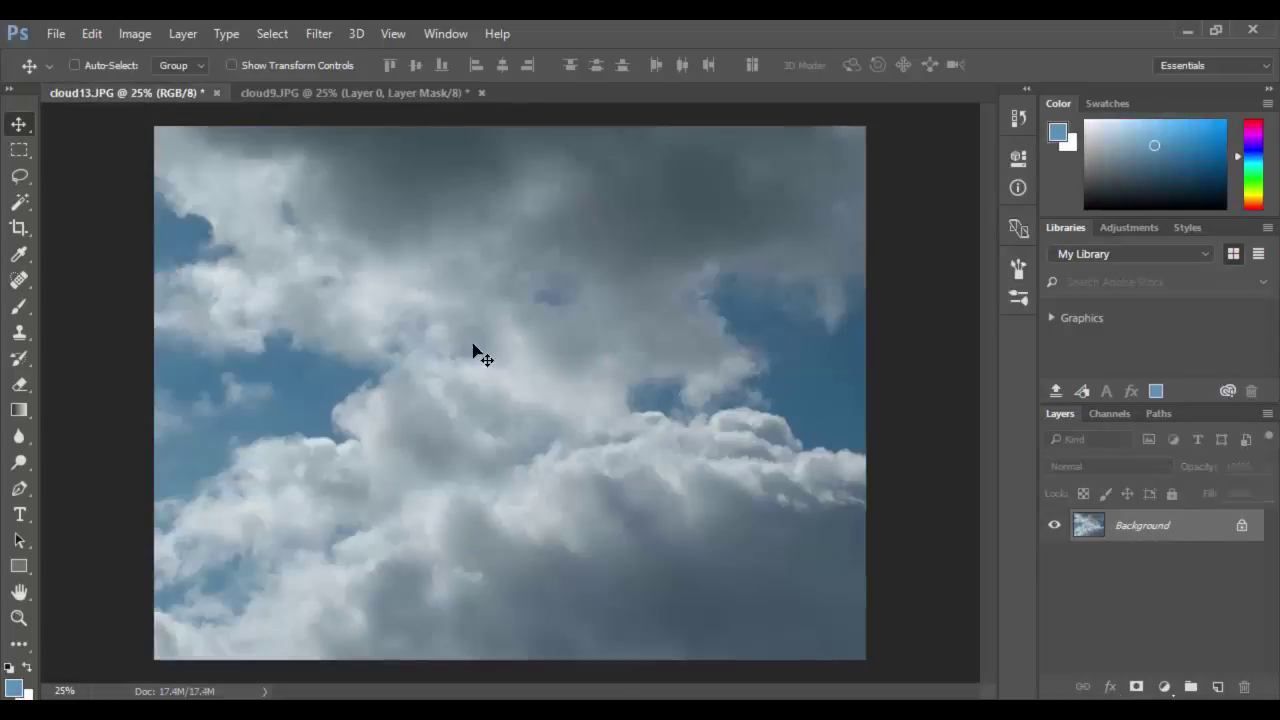
{"action": "left_click", "coordinate": [265, 33]}
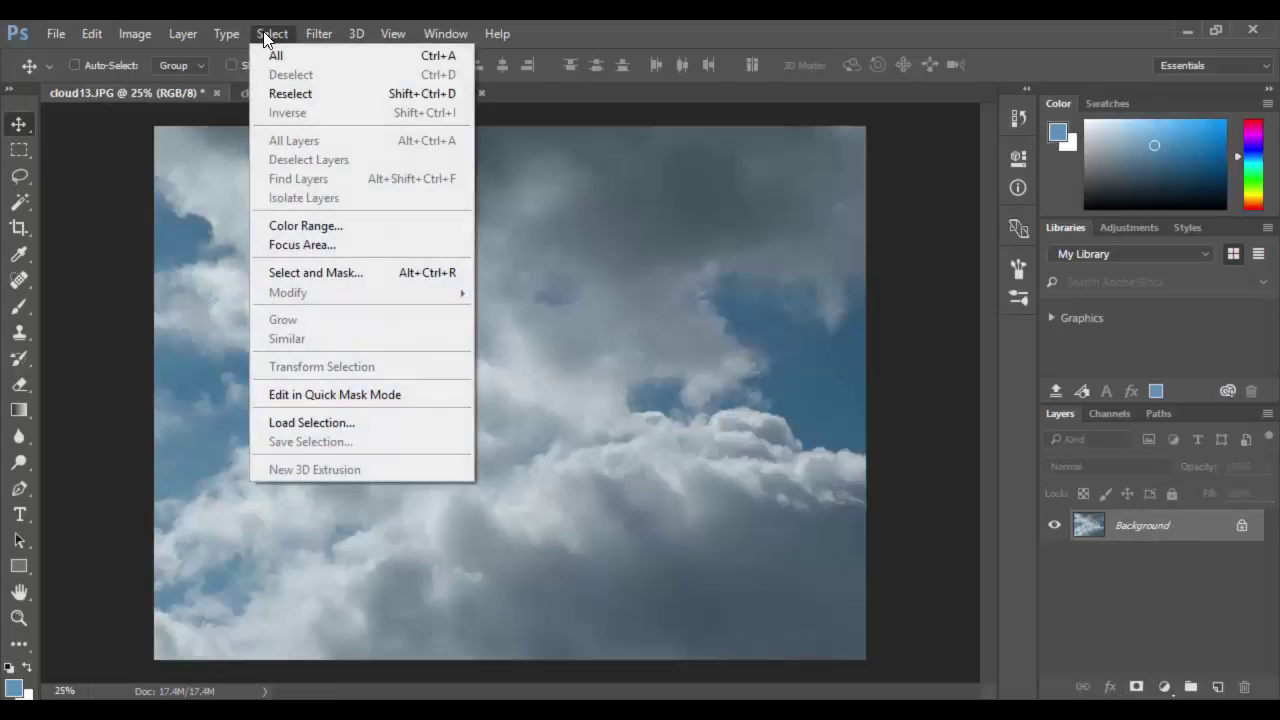
{"action": "left_click", "coordinate": [294, 222]}
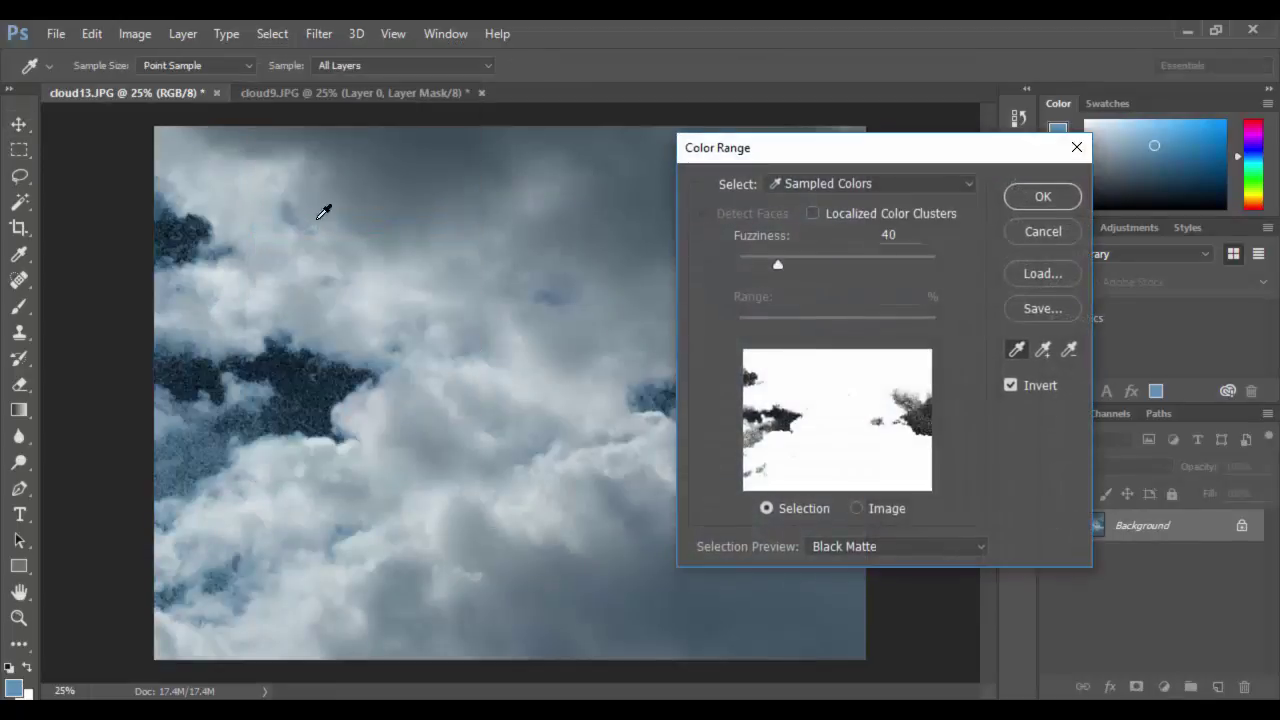
{"action": "left_click_drag", "start_coordinate": [838, 152], "coordinate": [877, 126]}
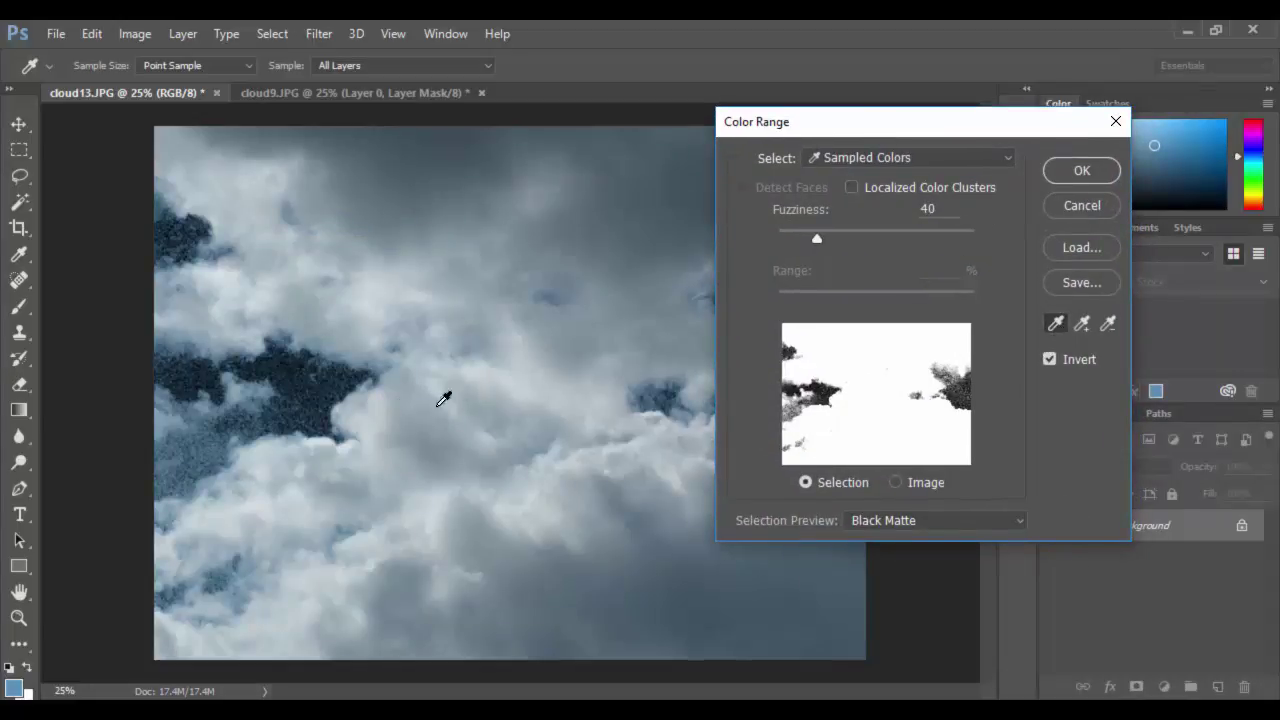
{"action": "left_click", "coordinate": [320, 401]}
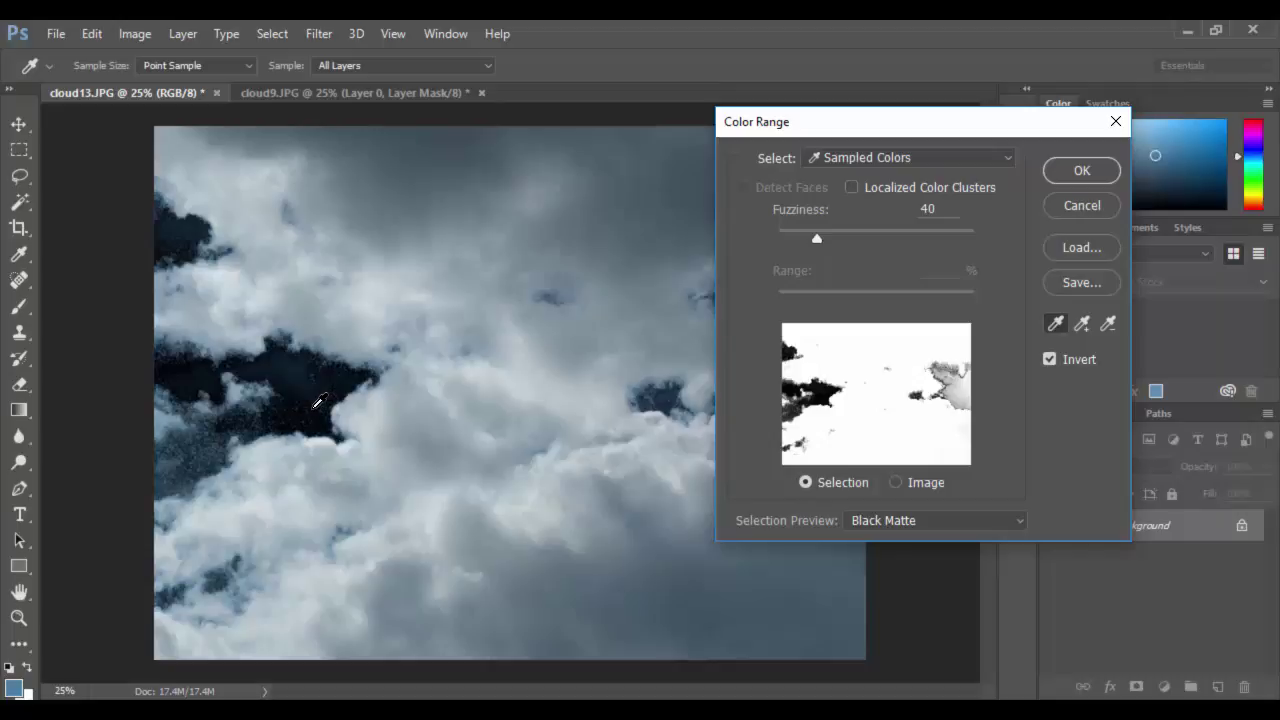
{"action": "left_click", "coordinate": [1081, 323]}
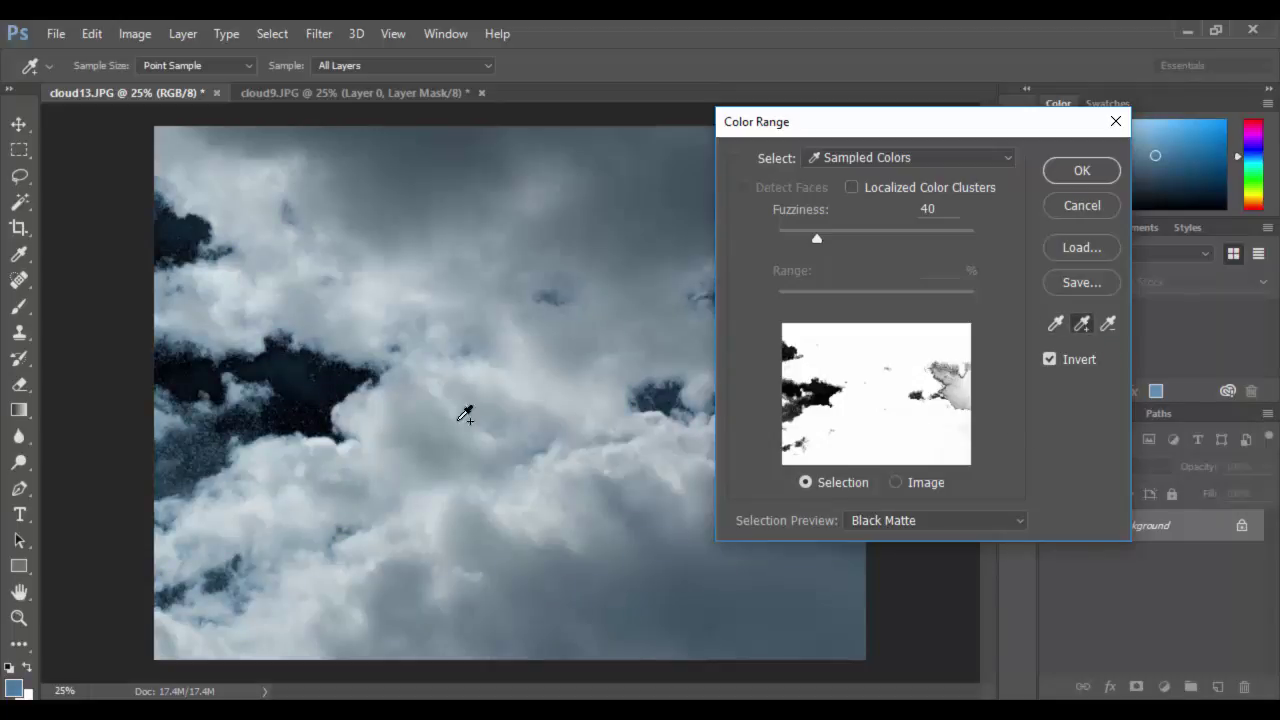
{"action": "left_click", "coordinate": [320, 401]}
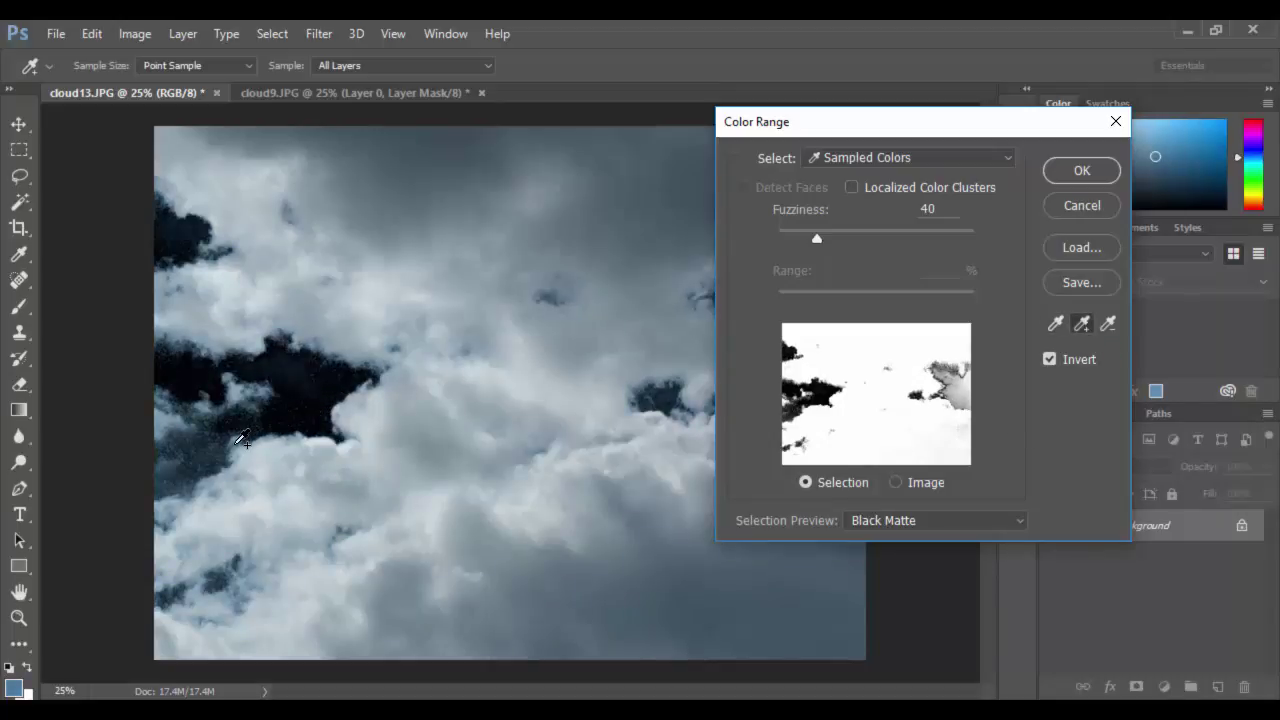
Step: Add the blue sky patch near the photo's right edge to the sampled color range
{"action": "left_click_drag", "start_coordinate": [903, 140], "coordinate": [1082, 186]}
{"action": "left_click", "coordinate": [817, 372]}
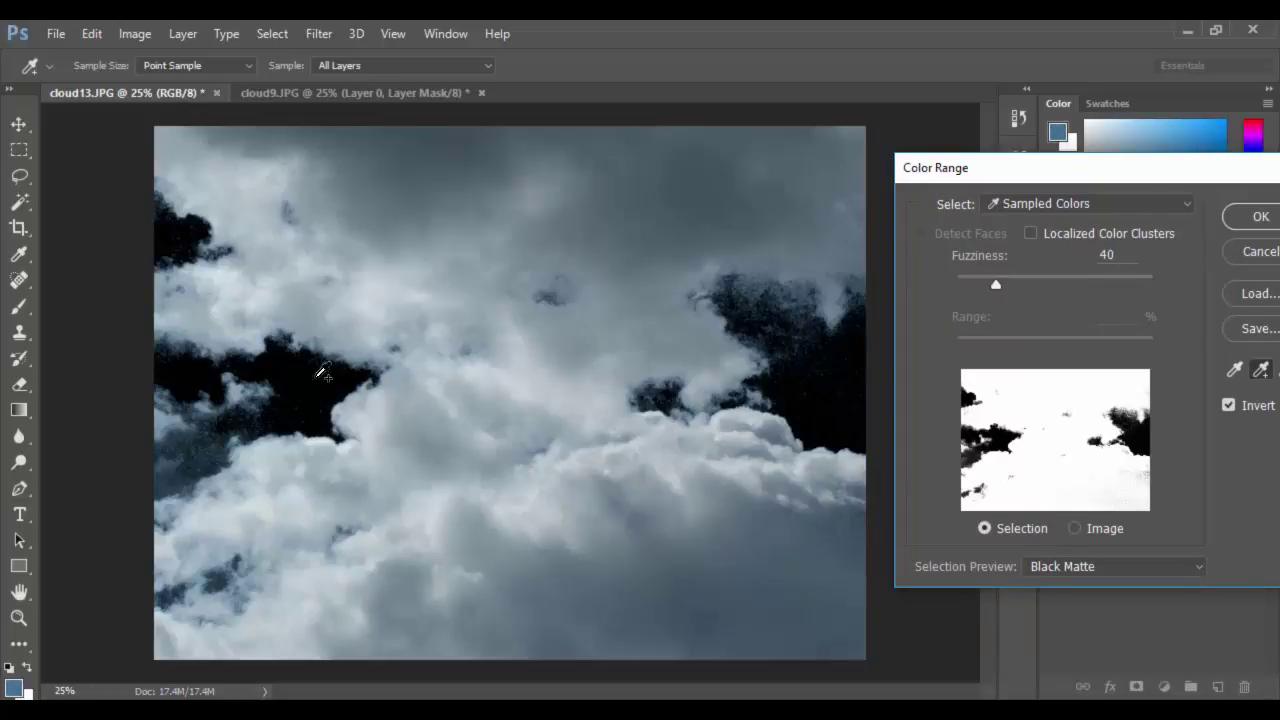
{"action": "left_click_drag", "start_coordinate": [997, 176], "coordinate": [850, 148]}
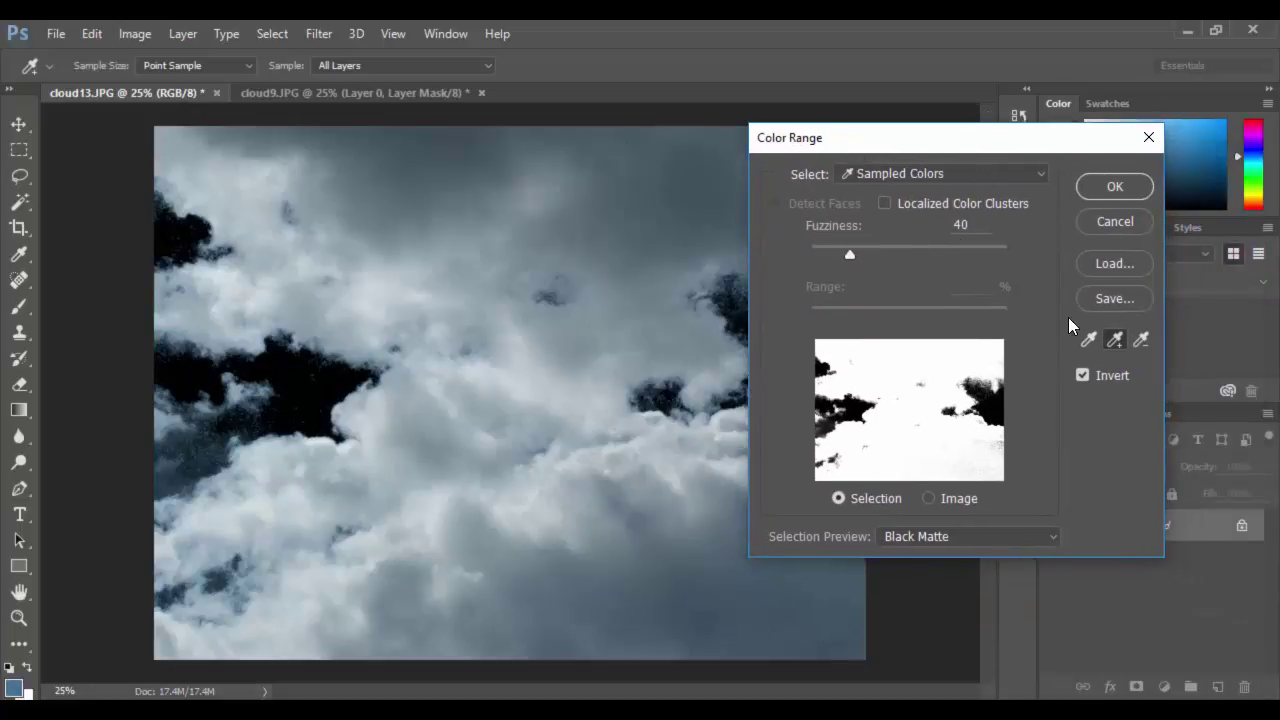
Step: Check the range non-inverted and with the selection preview set to None, ending with Invert on and the Black Matte preview
{"action": "left_click", "coordinate": [1083, 376]}
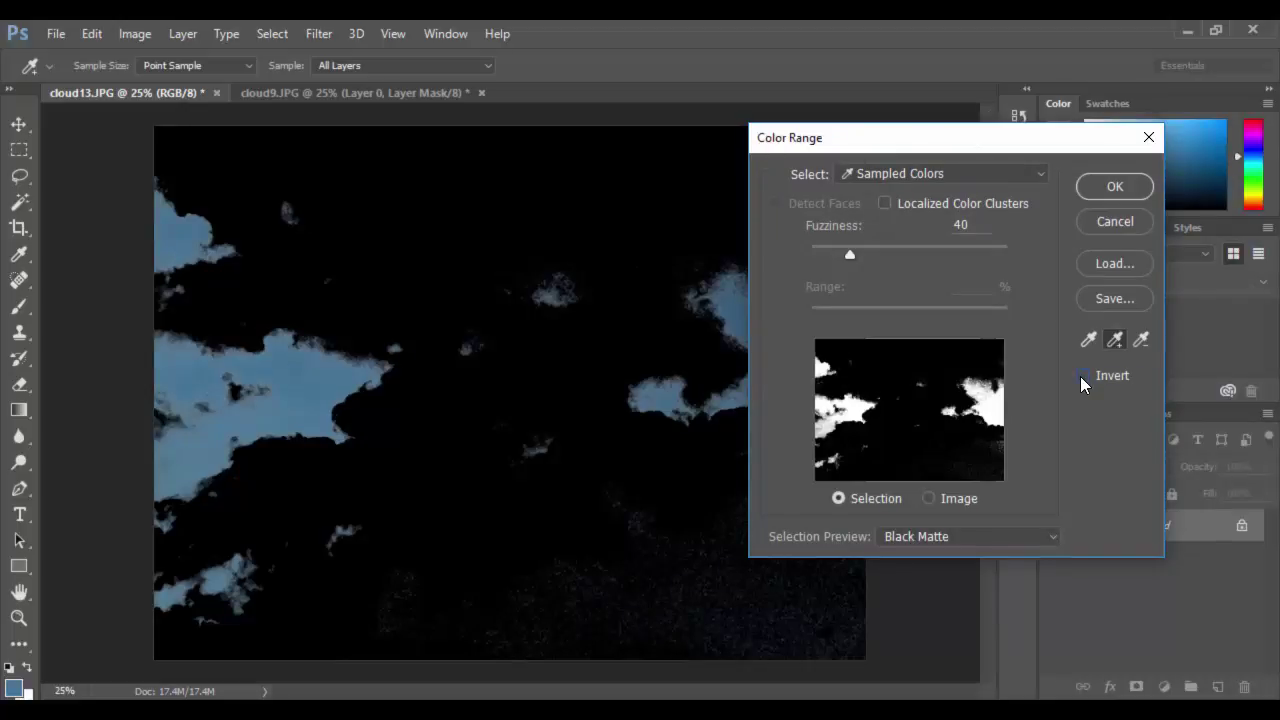
{"action": "left_click", "coordinate": [1082, 378]}
{"action": "left_click", "coordinate": [944, 546]}
{"action": "left_click", "coordinate": [942, 556]}
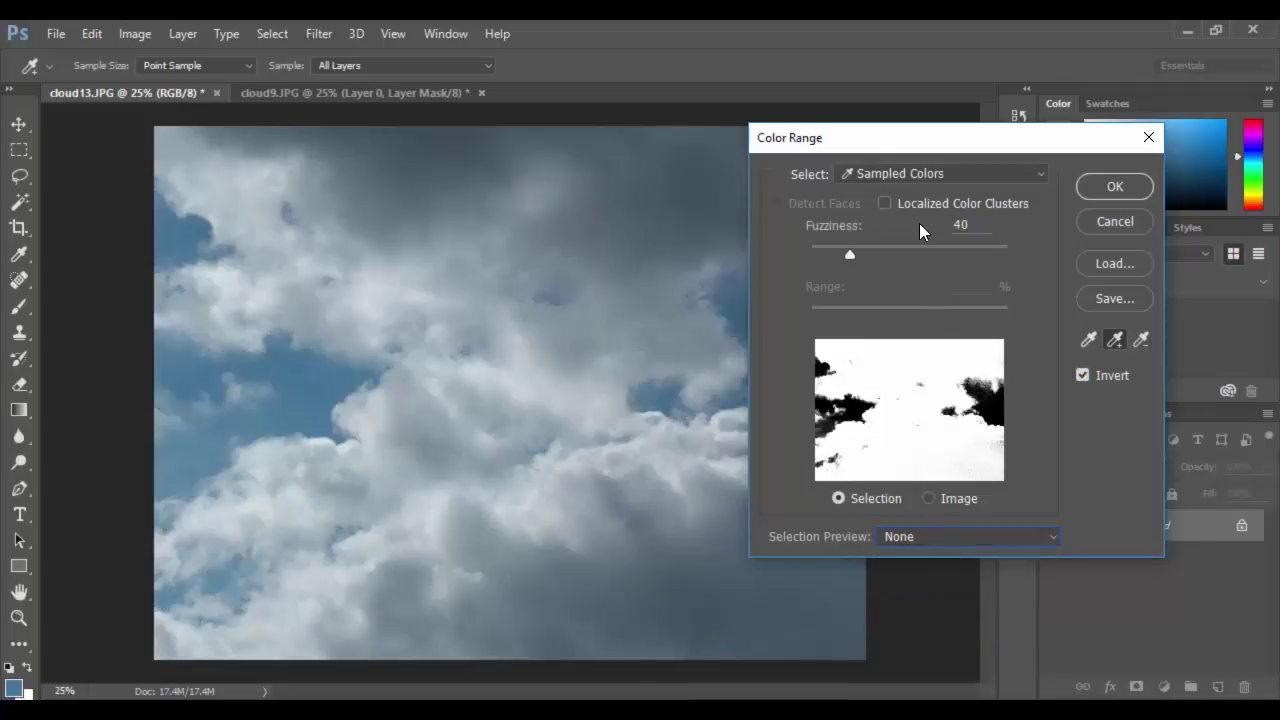
{"action": "left_click_drag", "start_coordinate": [866, 143], "coordinate": [971, 143]}
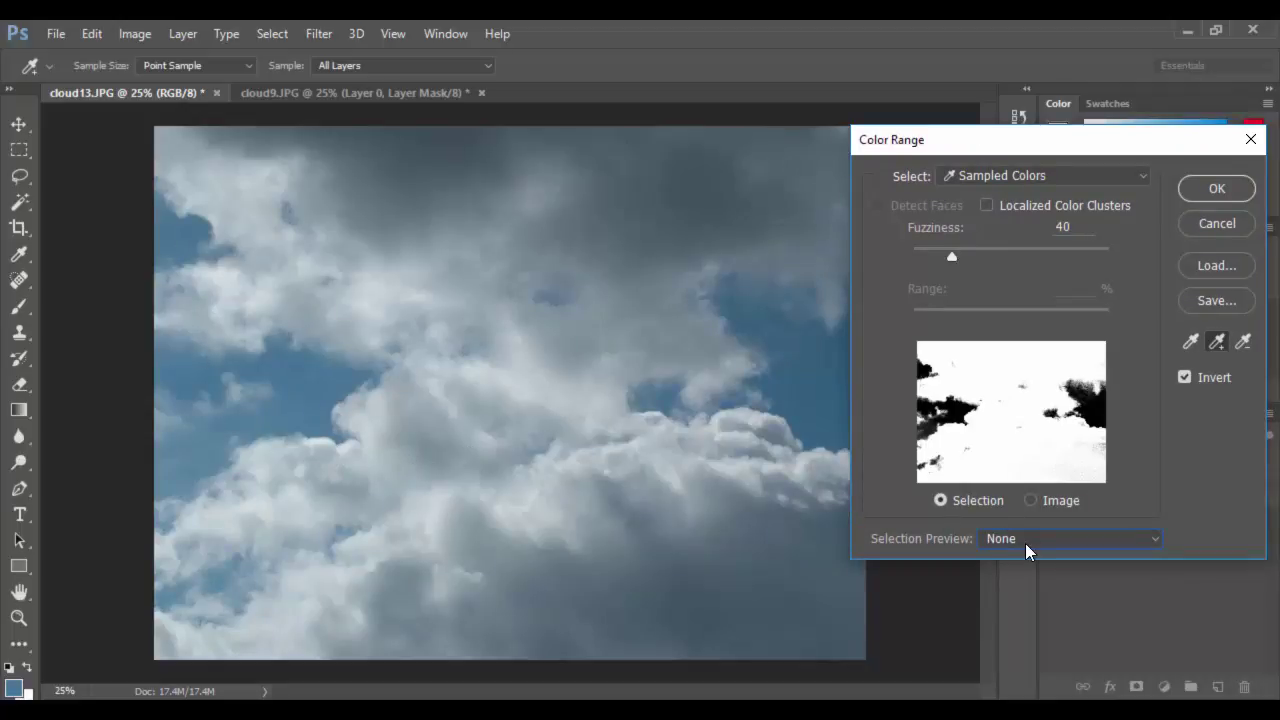
{"action": "left_click", "coordinate": [1088, 545]}
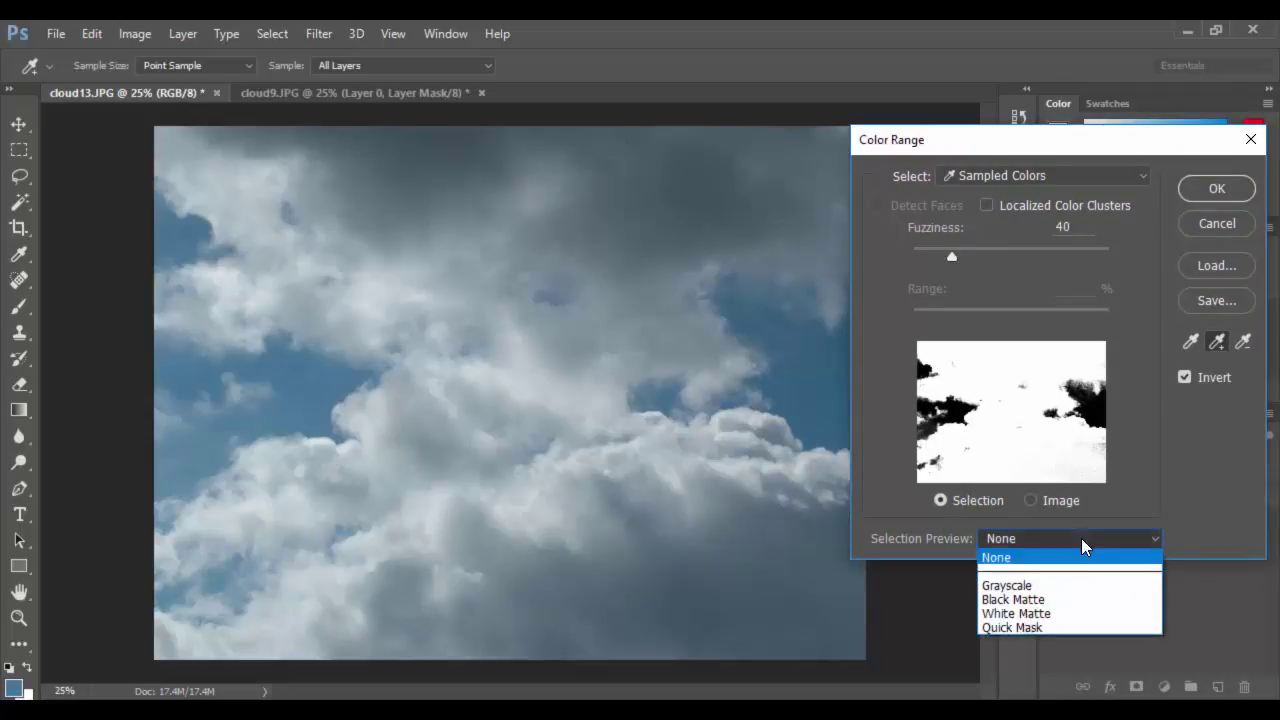
{"action": "left_click", "coordinate": [1066, 610]}
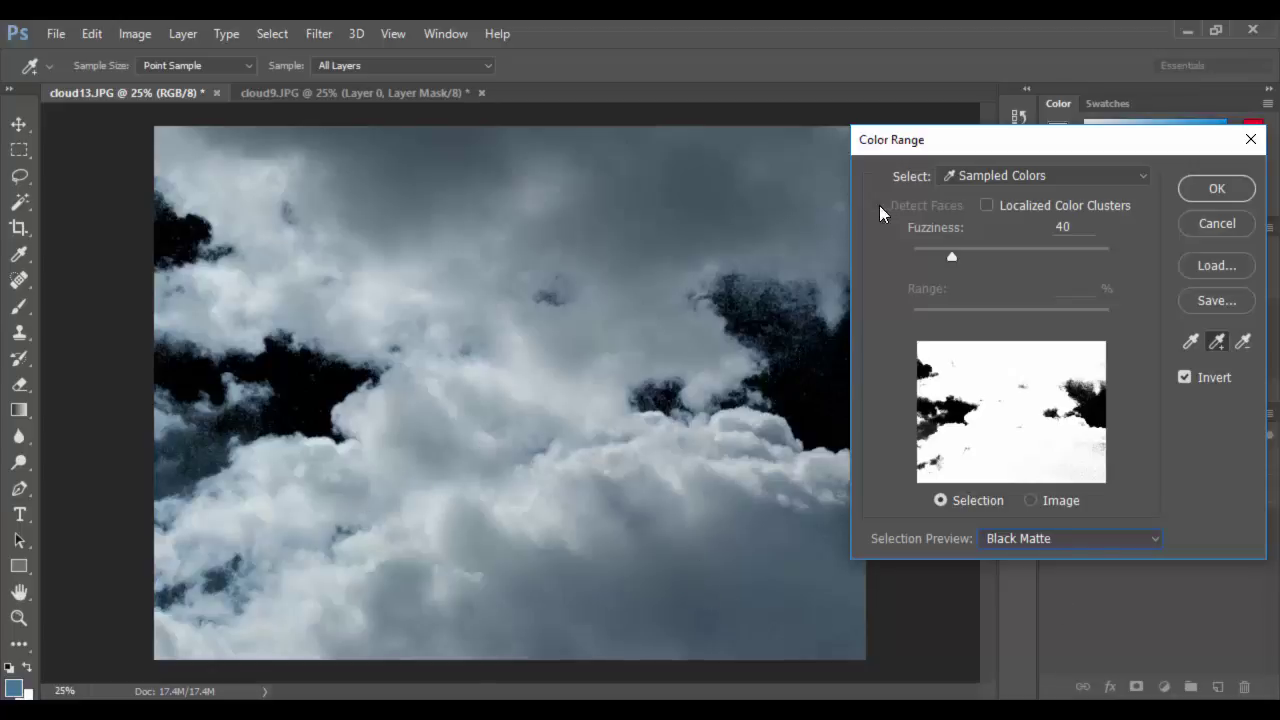
Step: Add the remaining darker blue in the sky patch near the photo's right edge to the sampled range
{"action": "left_click_drag", "start_coordinate": [952, 148], "coordinate": [214, 210]}
{"action": "left_click", "coordinate": [822, 362]}
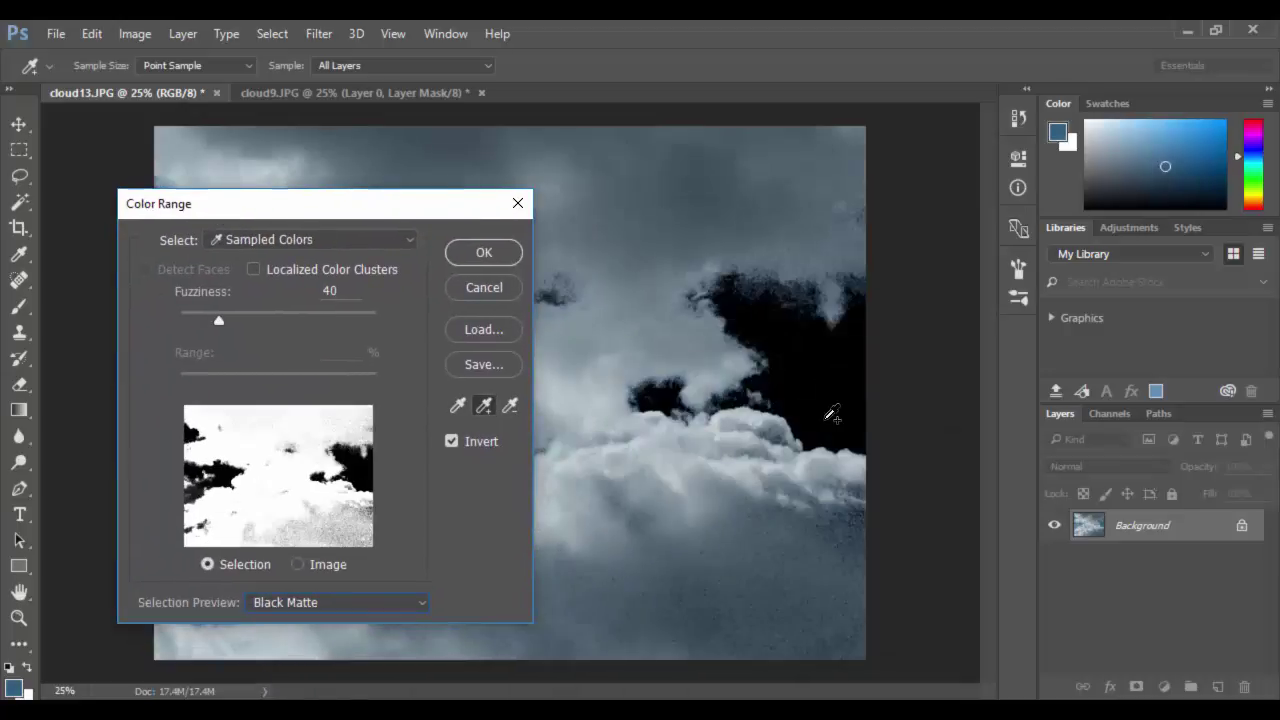
{"action": "left_click_drag", "start_coordinate": [311, 204], "coordinate": [727, 180]}
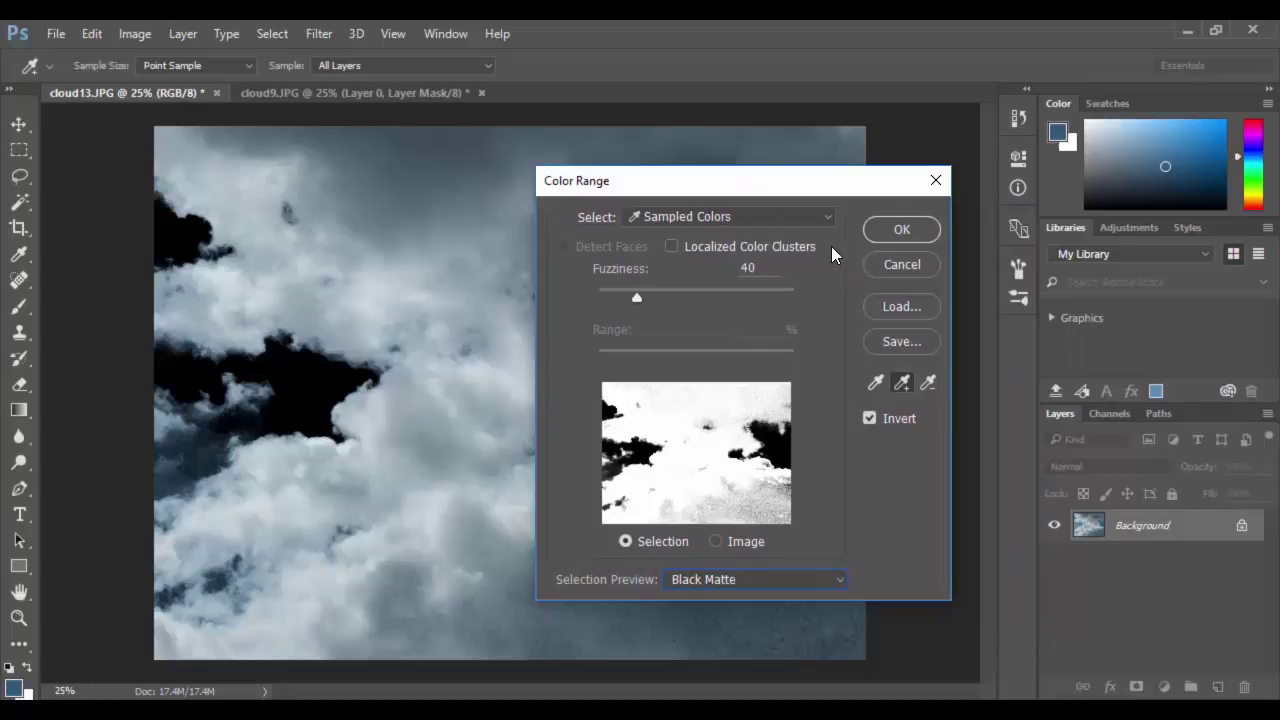
Step: Apply the inverted Color Range selection and add a layer mask from it to isolate the clouds in cloud13.JPG
{"action": "left_click", "coordinate": [891, 236]}
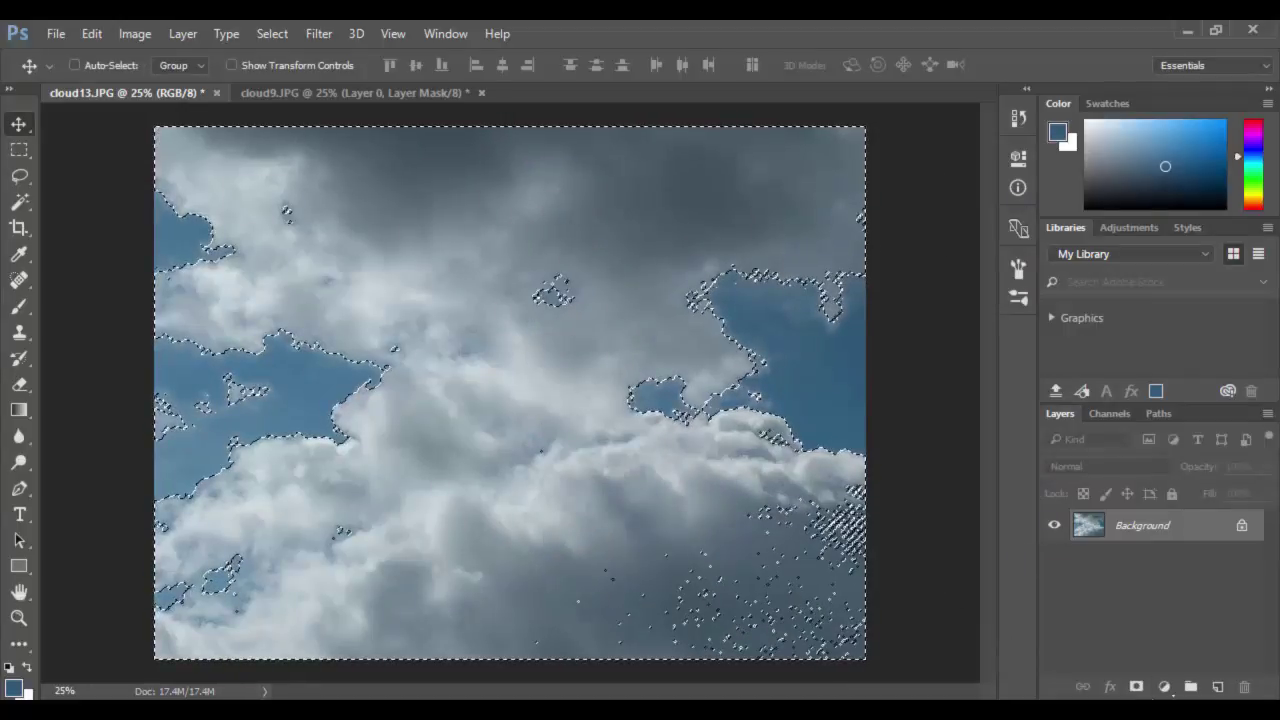
{"action": "left_click", "coordinate": [1136, 687]}
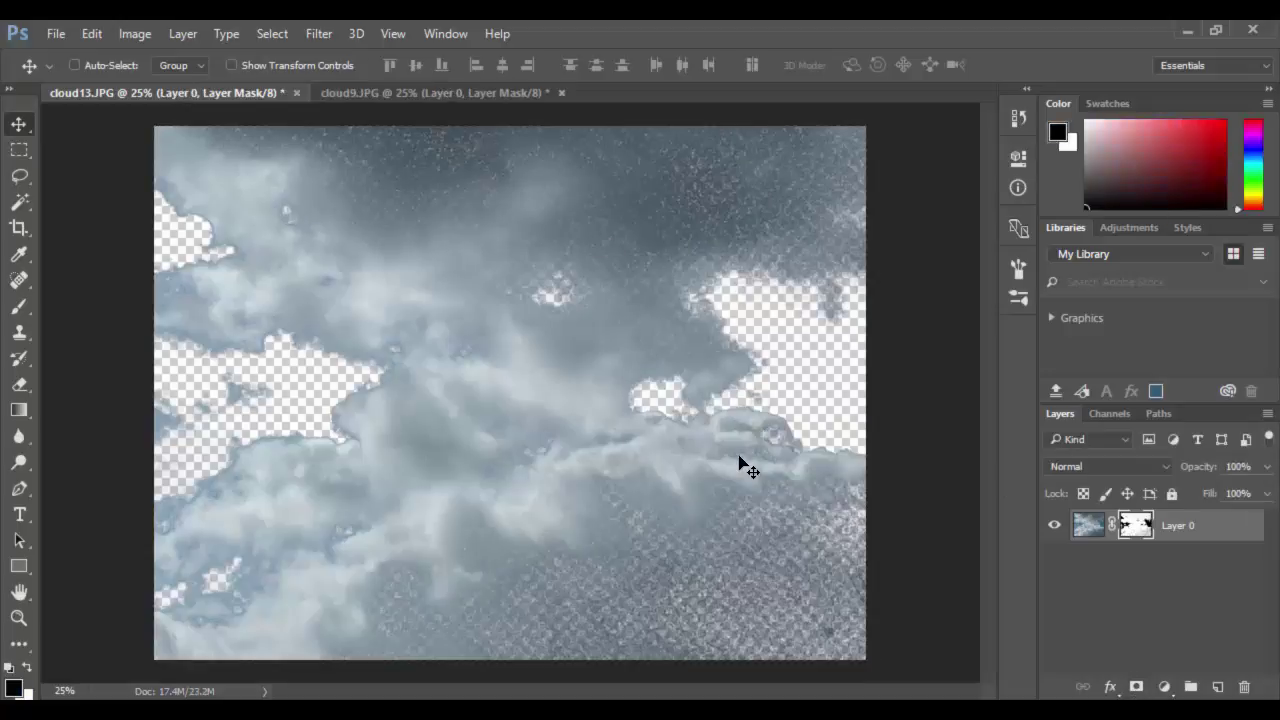
Step: Compare the masked clouds in cloud9.JPG with those in cloud13.JPG
{"action": "left_click", "coordinate": [407, 98]}
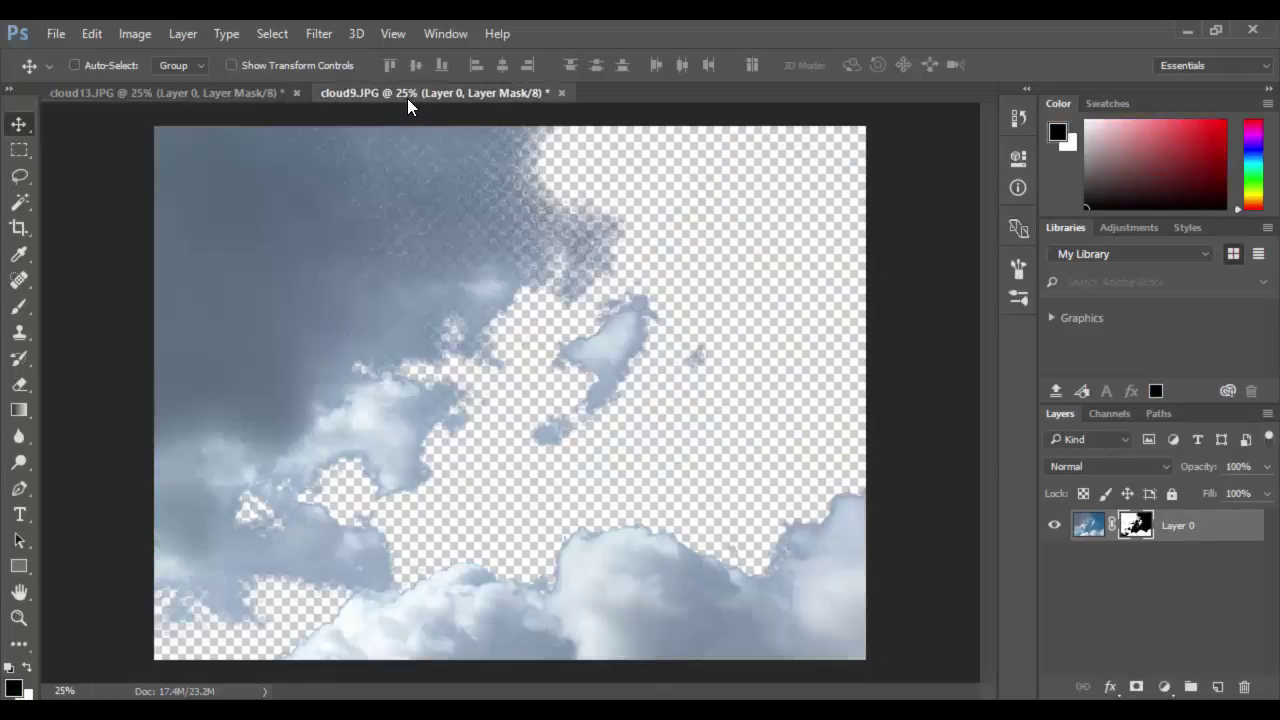
{"action": "left_click", "coordinate": [229, 93]}
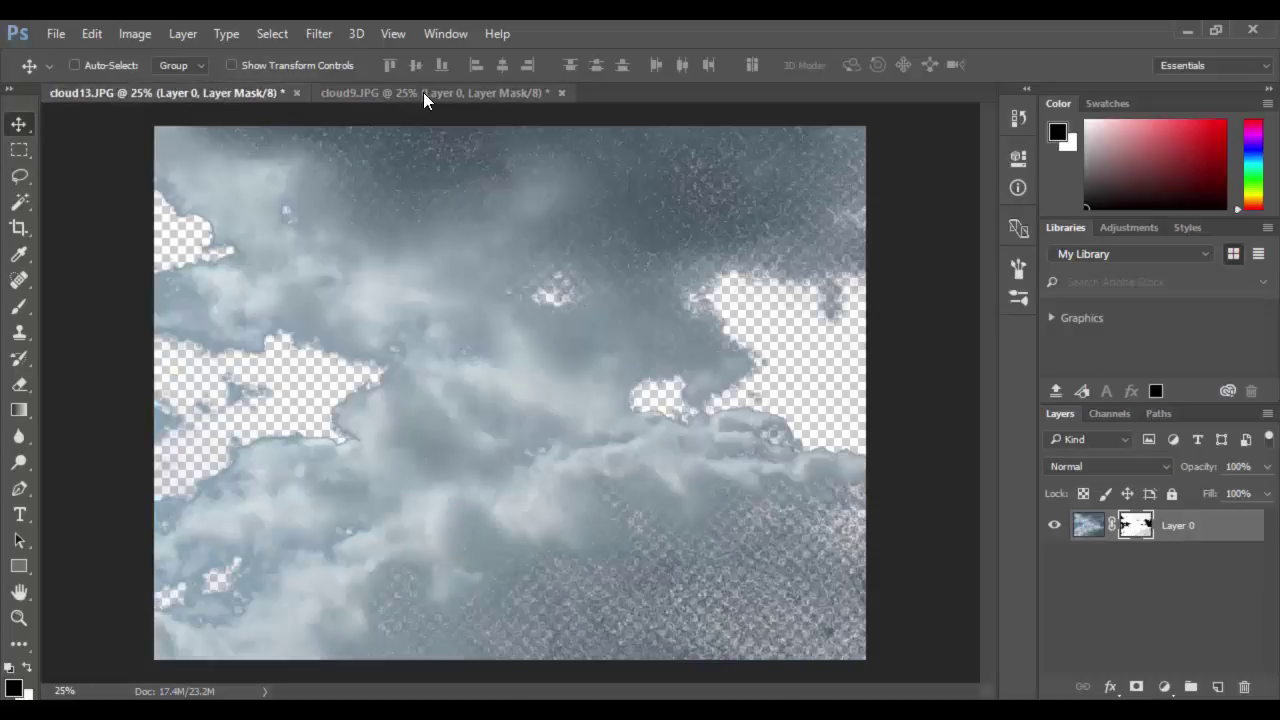
{"action": "left_click", "coordinate": [284, 33]}
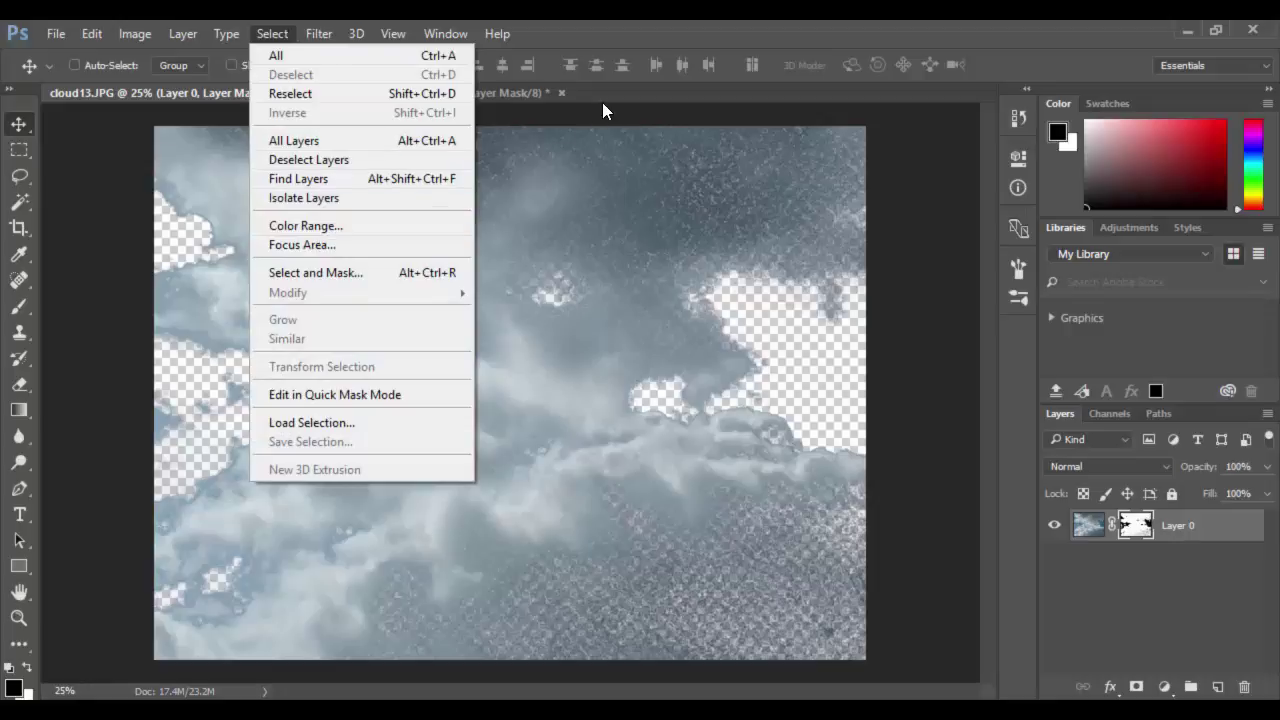
{"action": "left_click", "coordinate": [631, 94]}
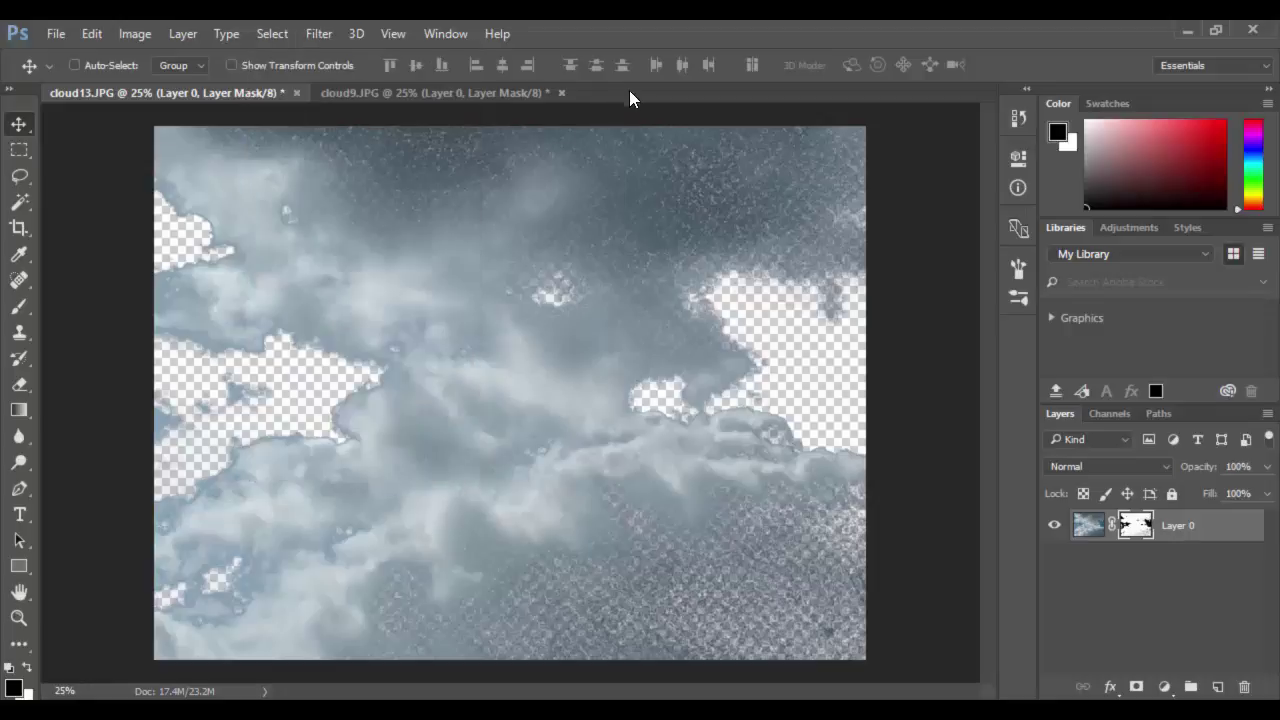
Step: Create a new layer in cloud13.JPG and place it below the masked cloud layer
{"action": "left_click", "coordinate": [1218, 687]}
{"action": "left_click_drag", "start_coordinate": [1210, 543], "coordinate": [1208, 585]}
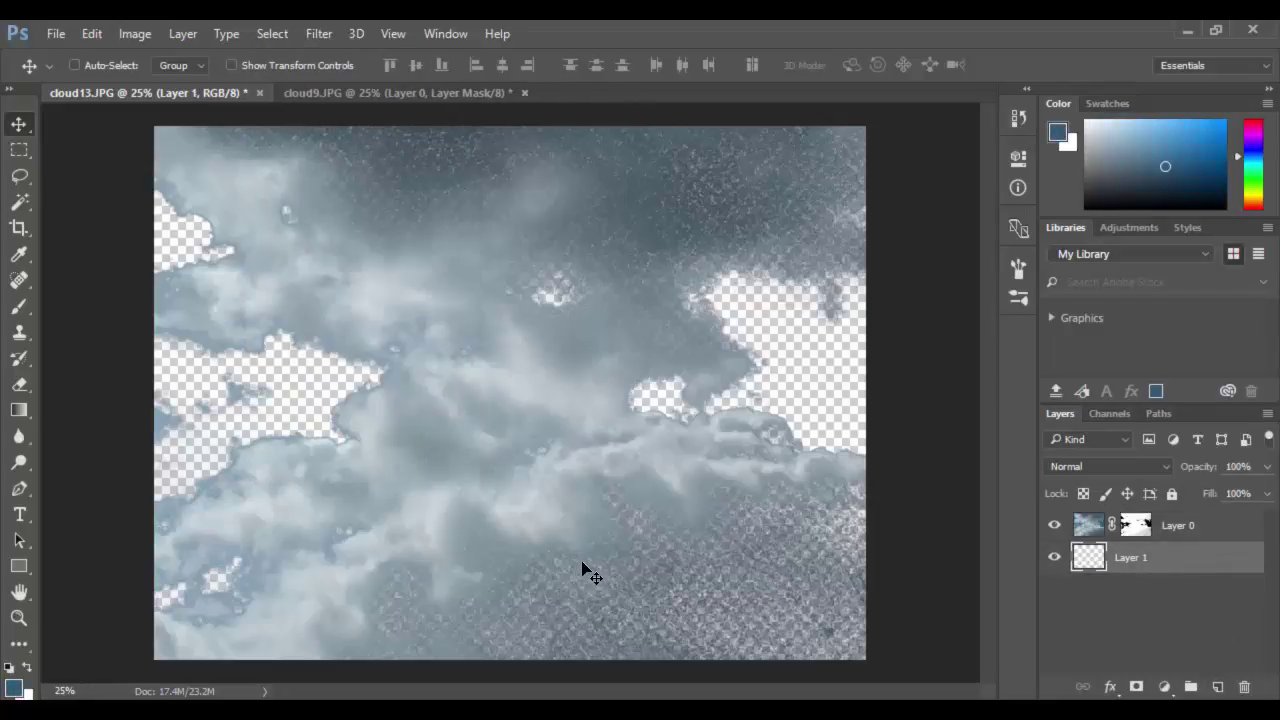
Step: Set the foreground color to bright green with a hue of 116° and fill the new layer with the Paint Bucket tool
{"action": "key", "text": "g"}
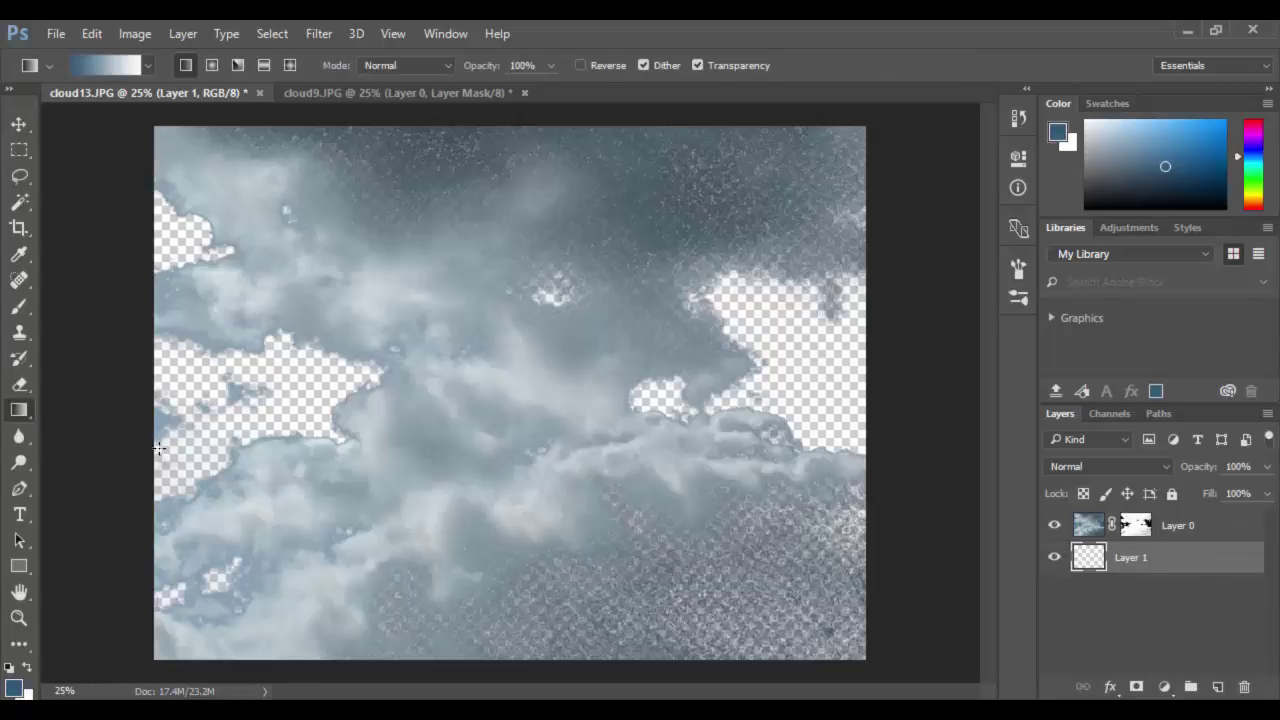
{"action": "right_click", "coordinate": [18, 414]}
{"action": "left_click", "coordinate": [72, 426]}
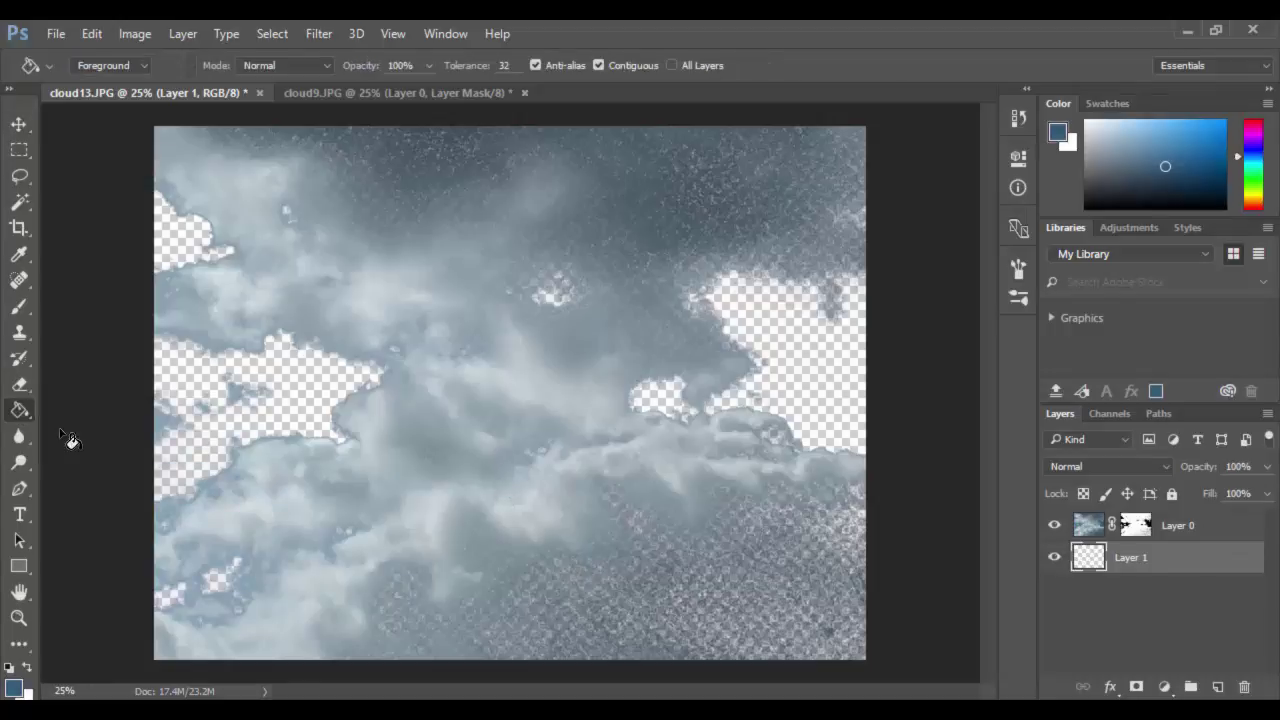
{"action": "left_click", "coordinate": [16, 686]}
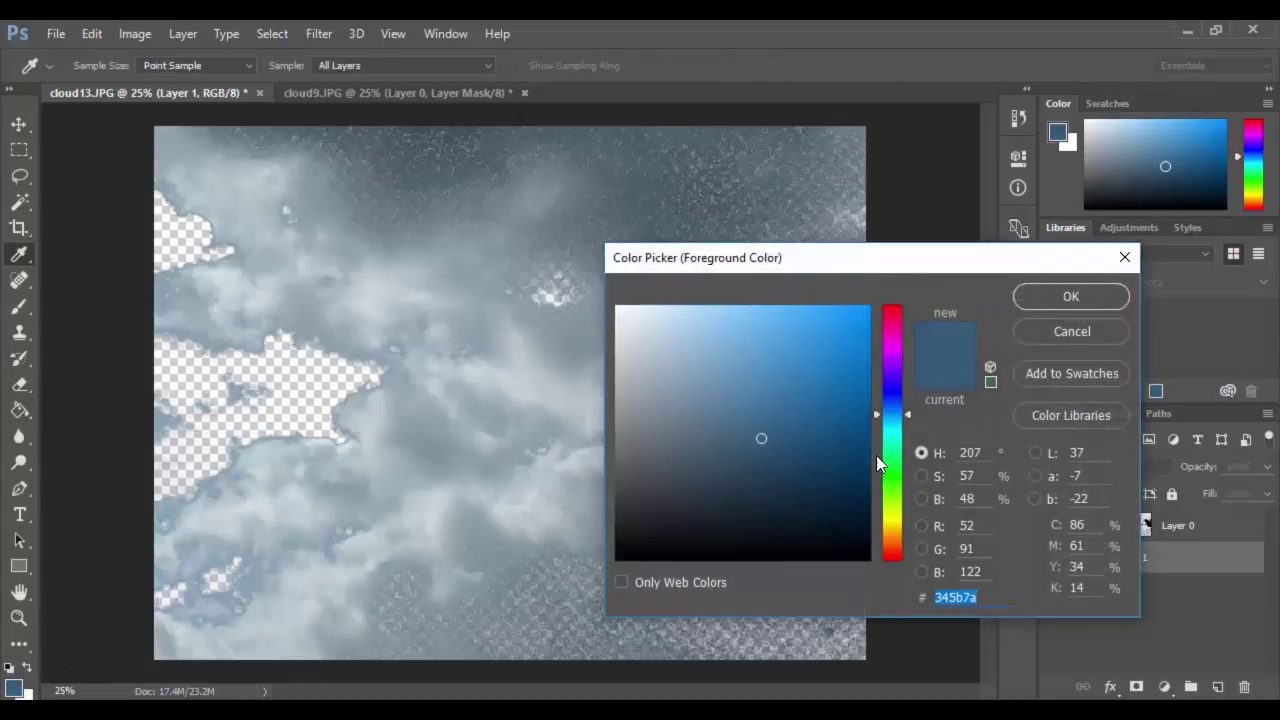
{"action": "left_click_drag", "start_coordinate": [880, 412], "coordinate": [884, 477]}
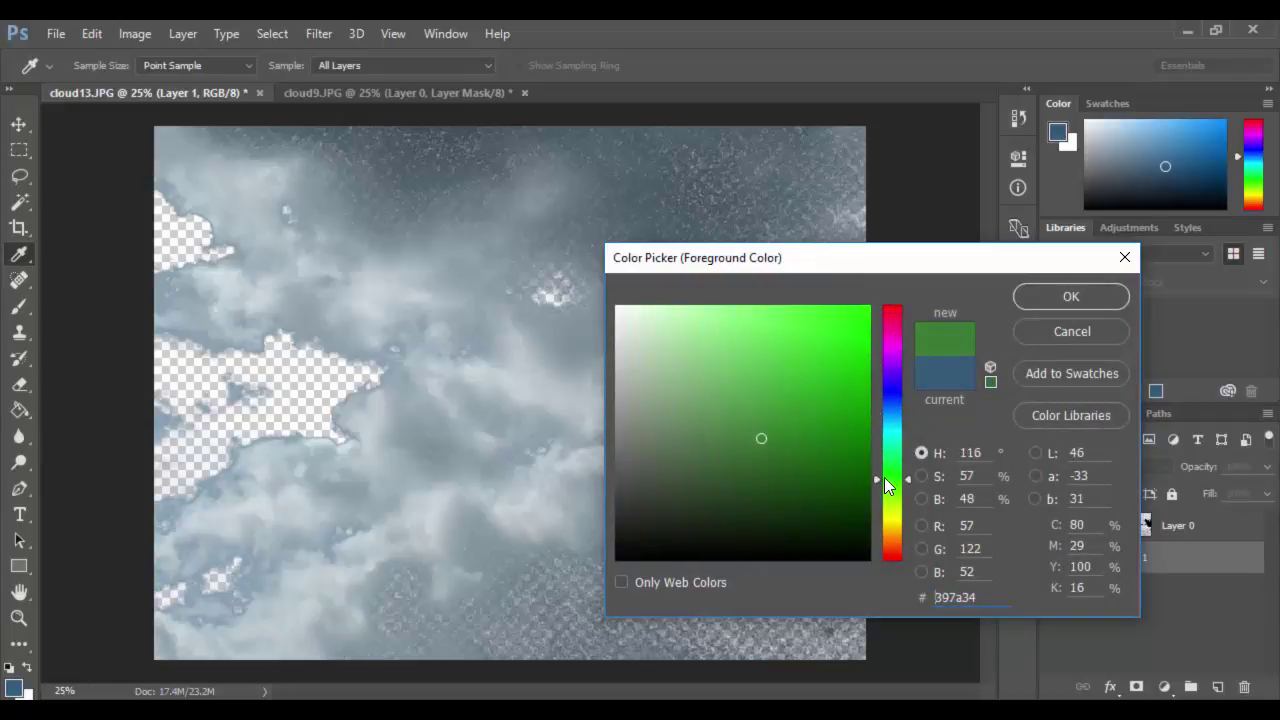
{"action": "left_click", "coordinate": [866, 316]}
{"action": "left_click", "coordinate": [1060, 297]}
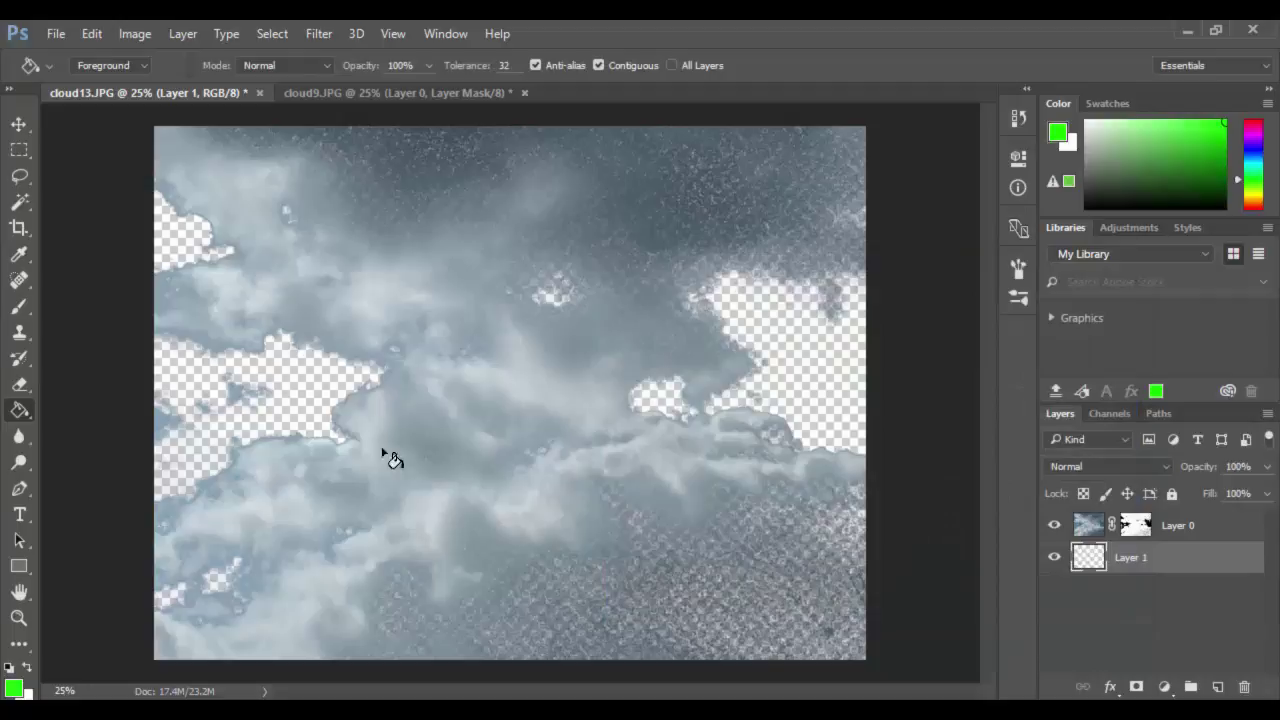
{"action": "left_click", "coordinate": [265, 372]}
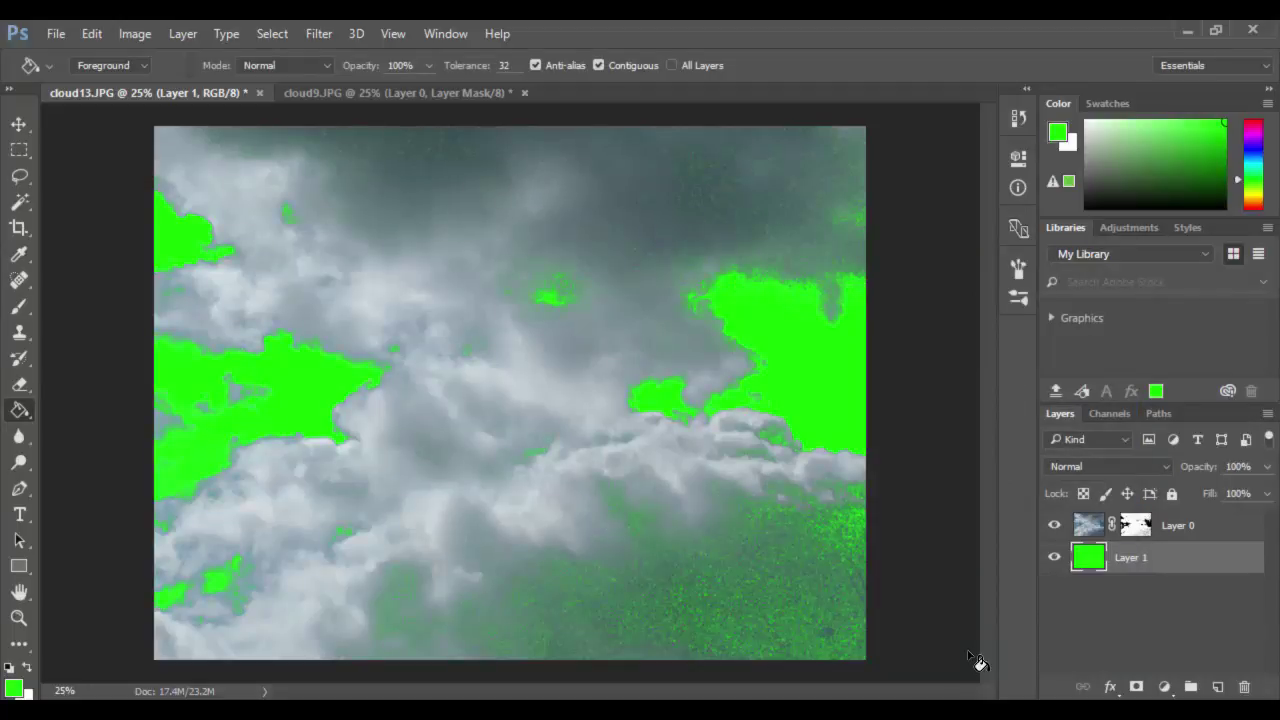